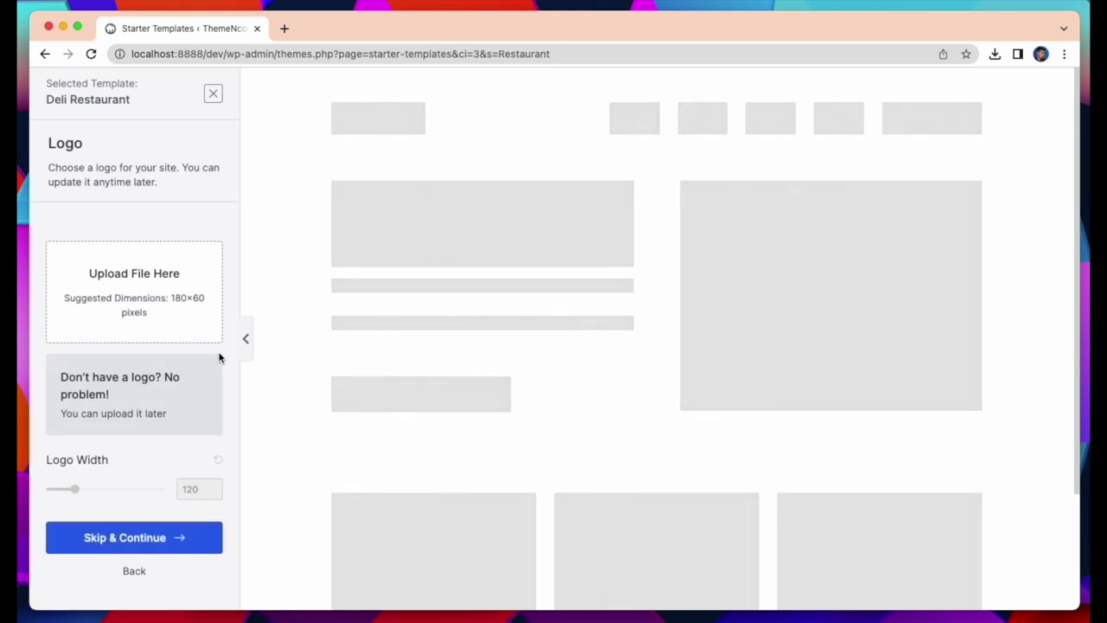
- Build the Deli Restaurant site without a logo, keeping default colours and fonts, and view it
scroll(304, 370, down, 15)
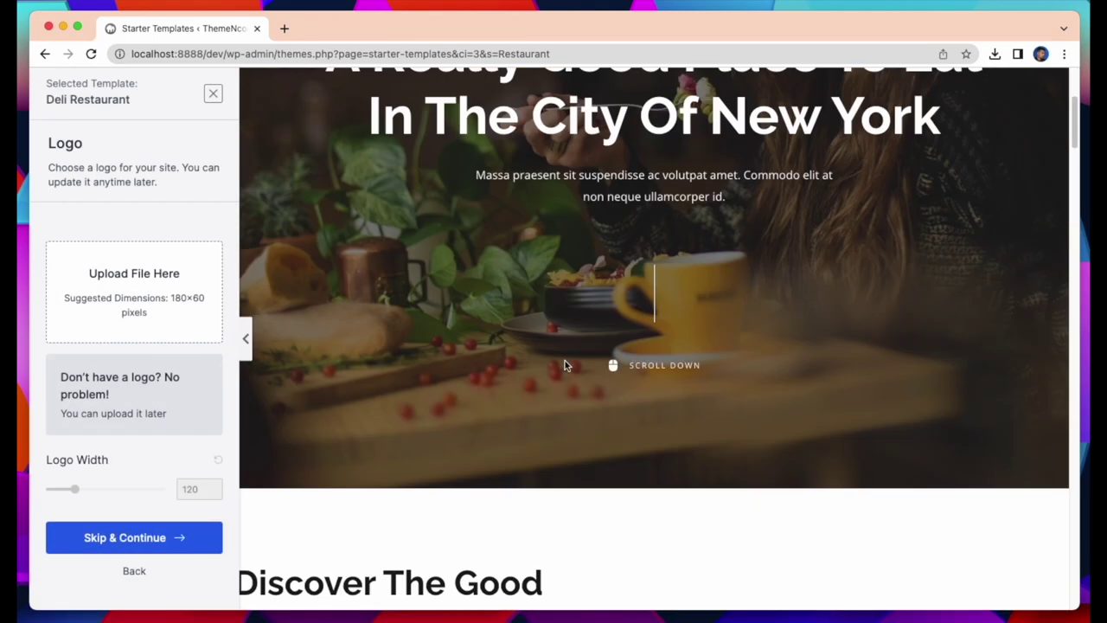
scroll(741, 393, down, 20)
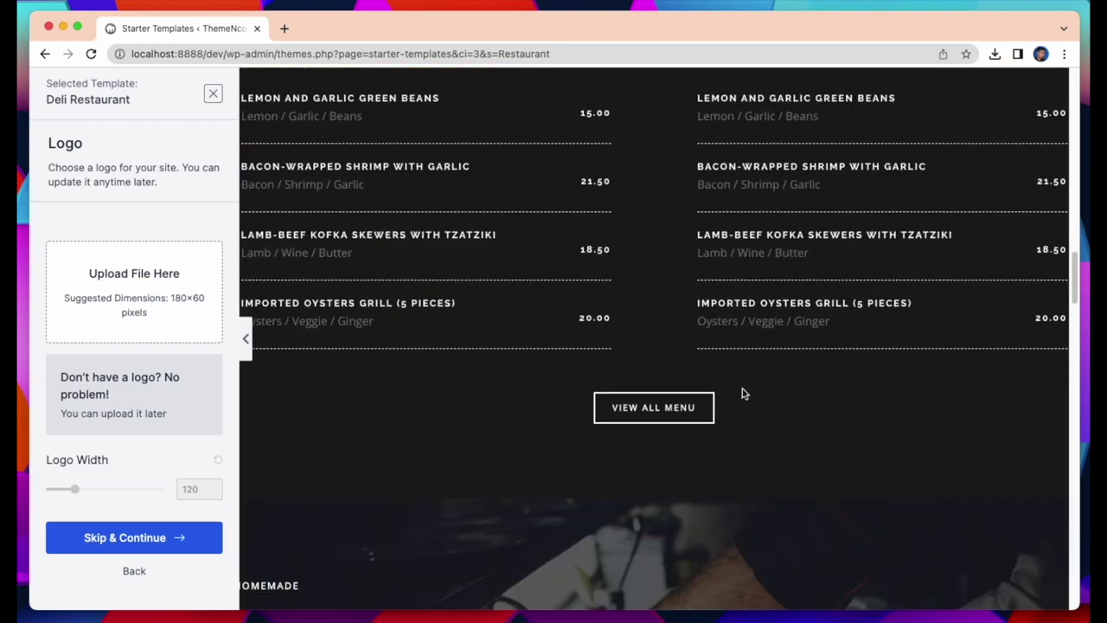
scroll(742, 393, down, 15)
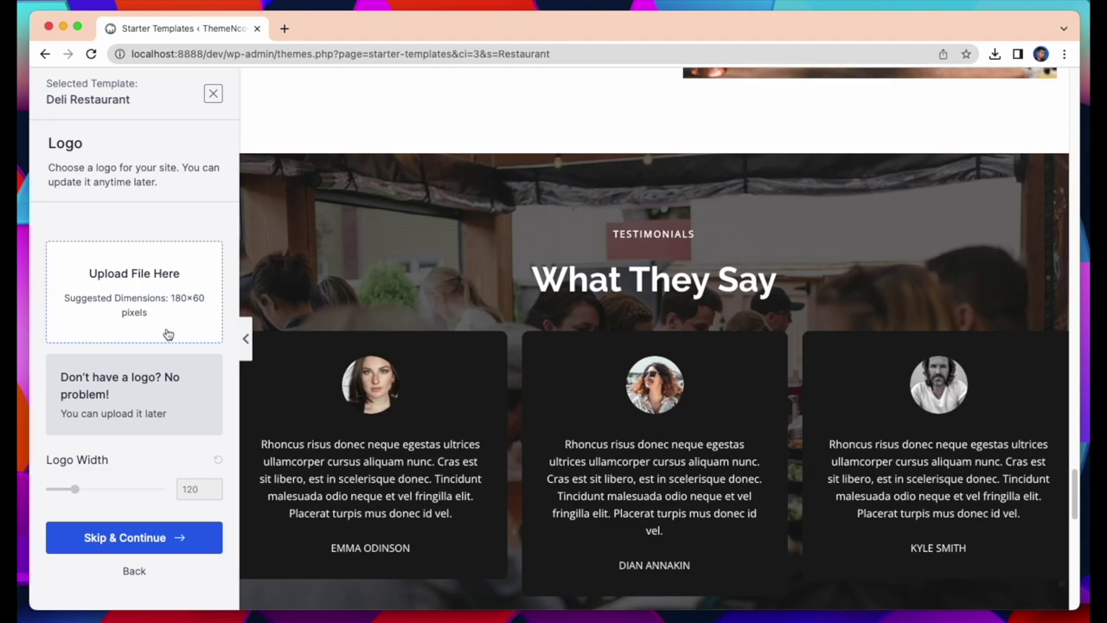
click(133, 551)
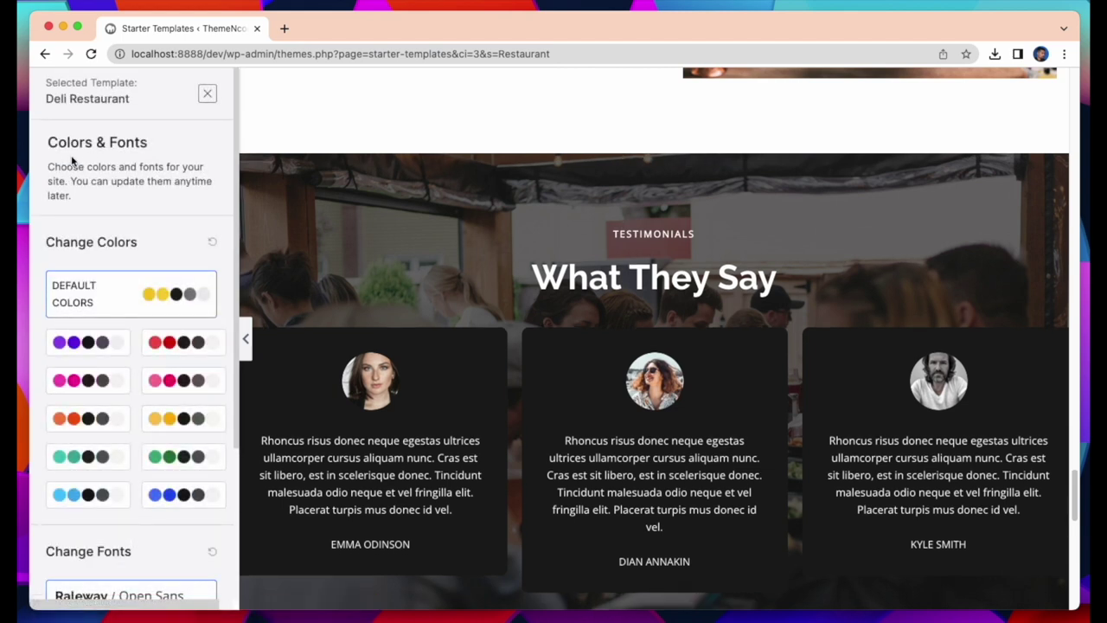
scroll(136, 419, down, 3)
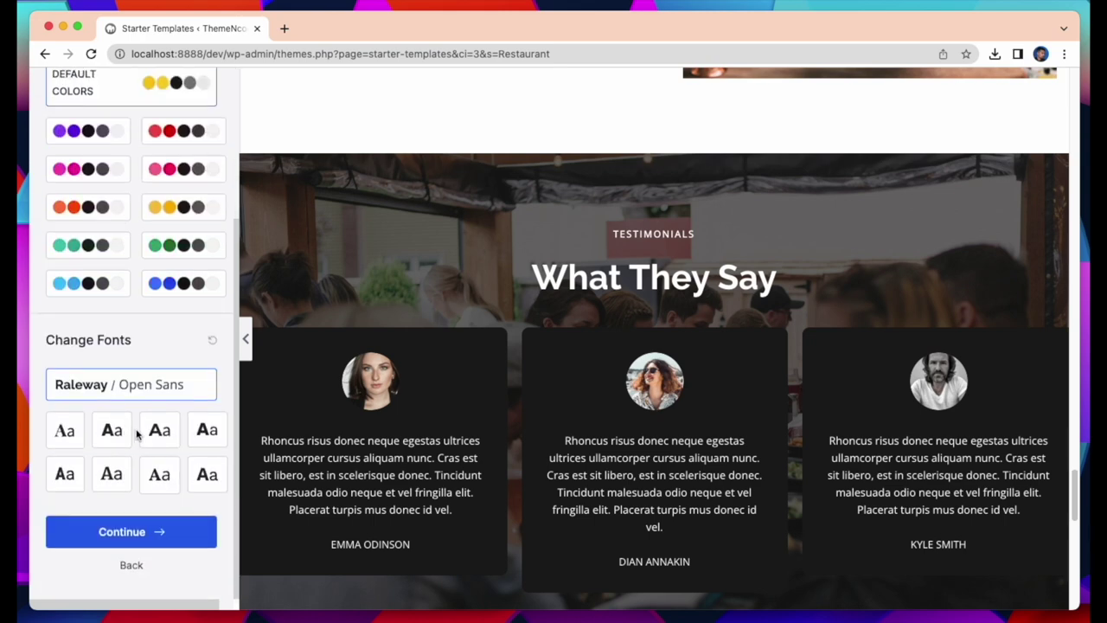
click(123, 530)
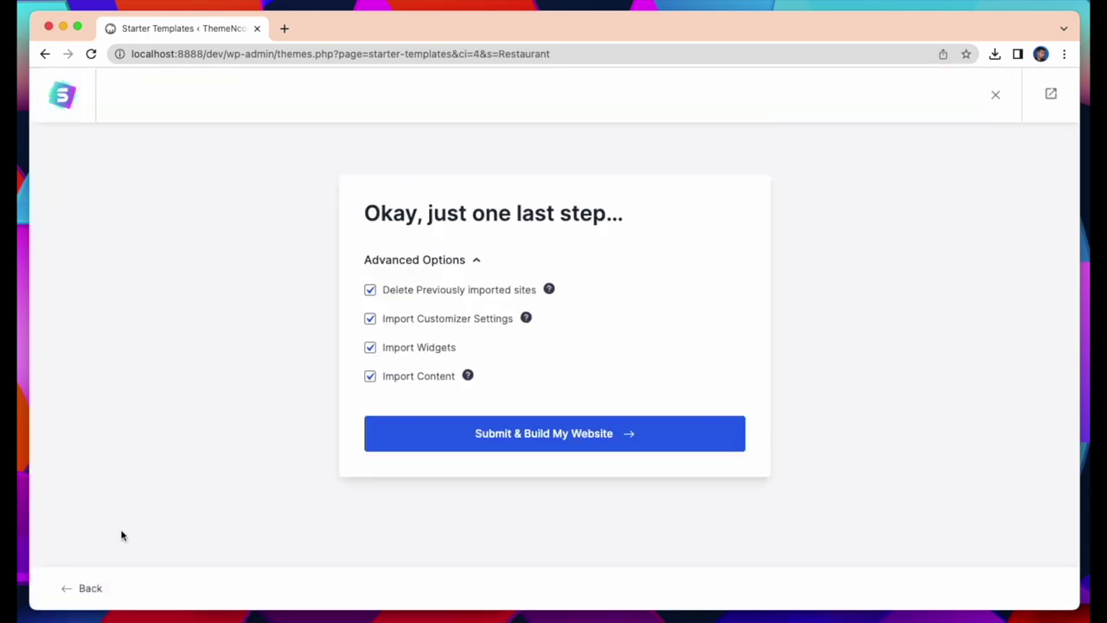
click(514, 441)
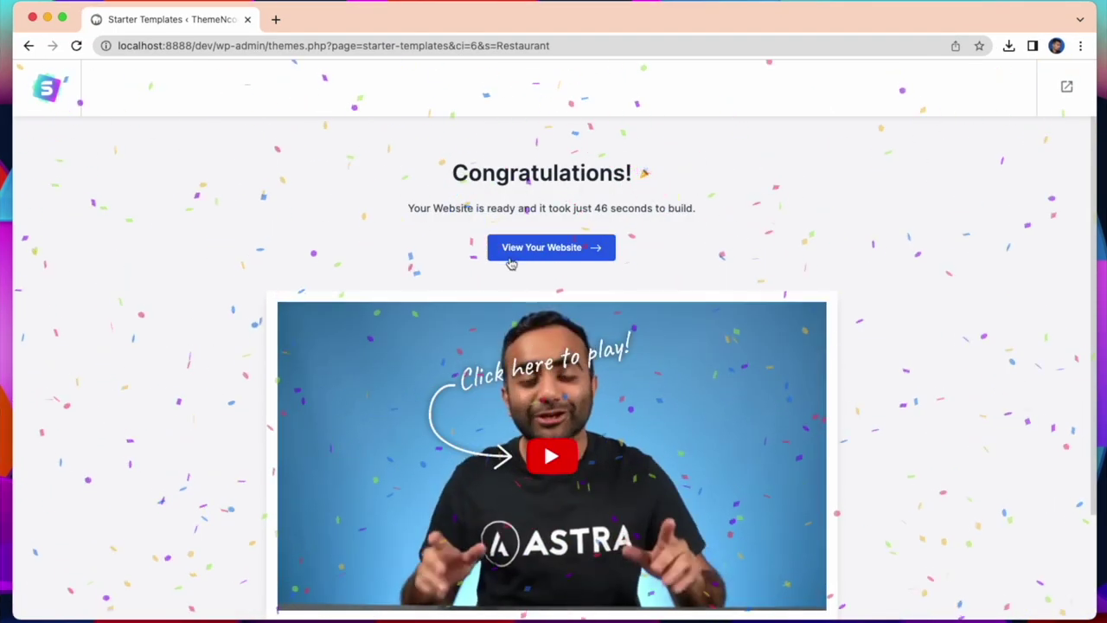
click(516, 247)
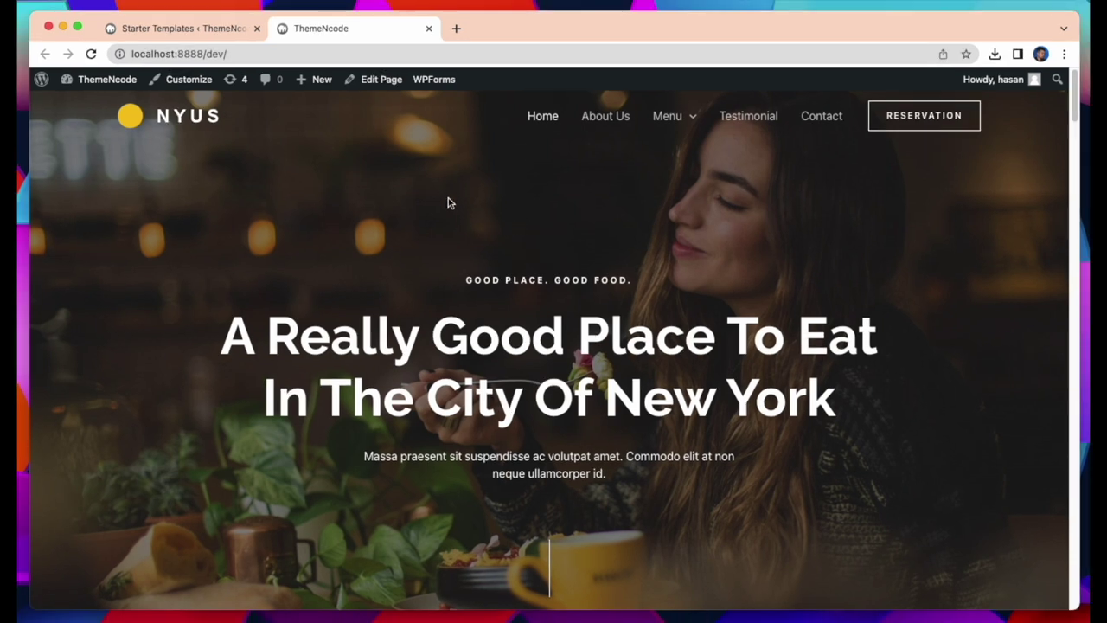
- Replace the Home page hero heading with 'Casual Dining Restaurant' and update the page
click(384, 80)
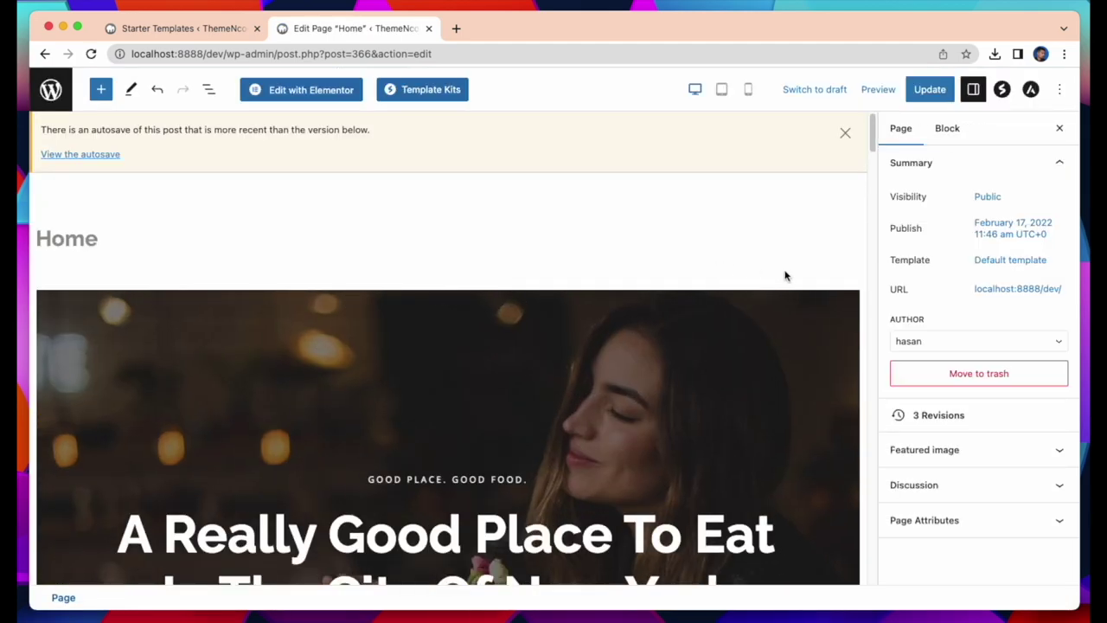
scroll(802, 276, down, 5)
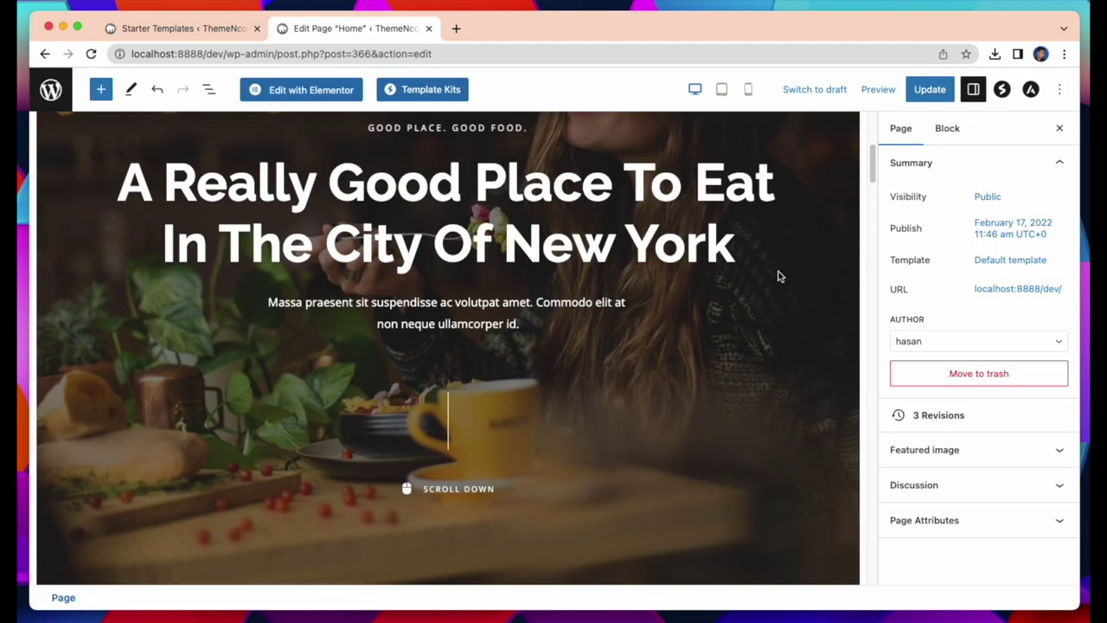
scroll(776, 273, down, 3)
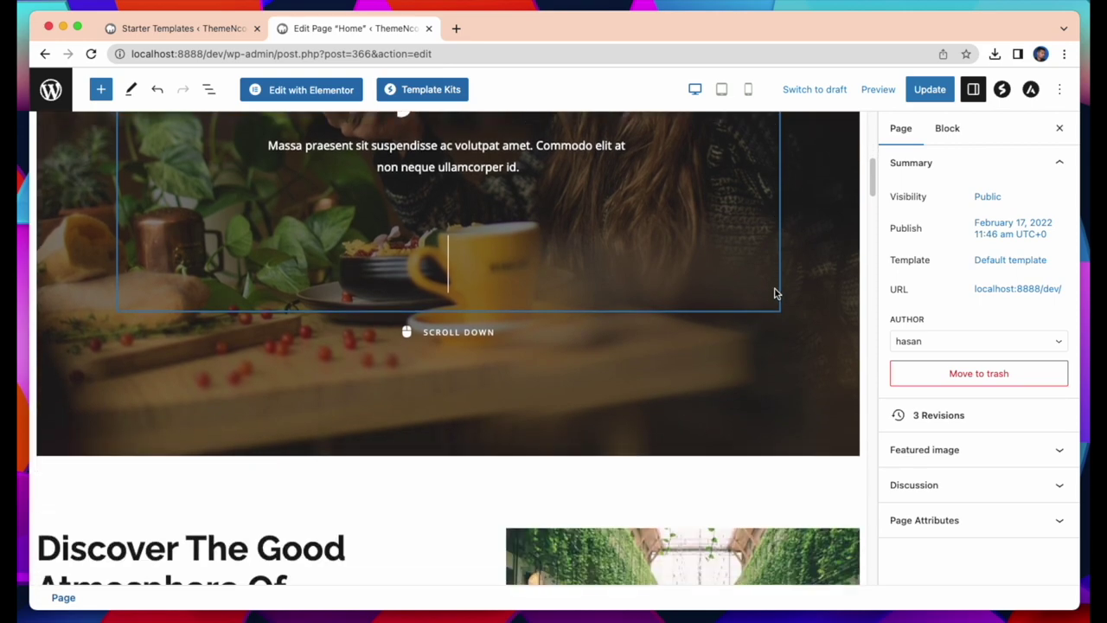
scroll(774, 294, up, 5)
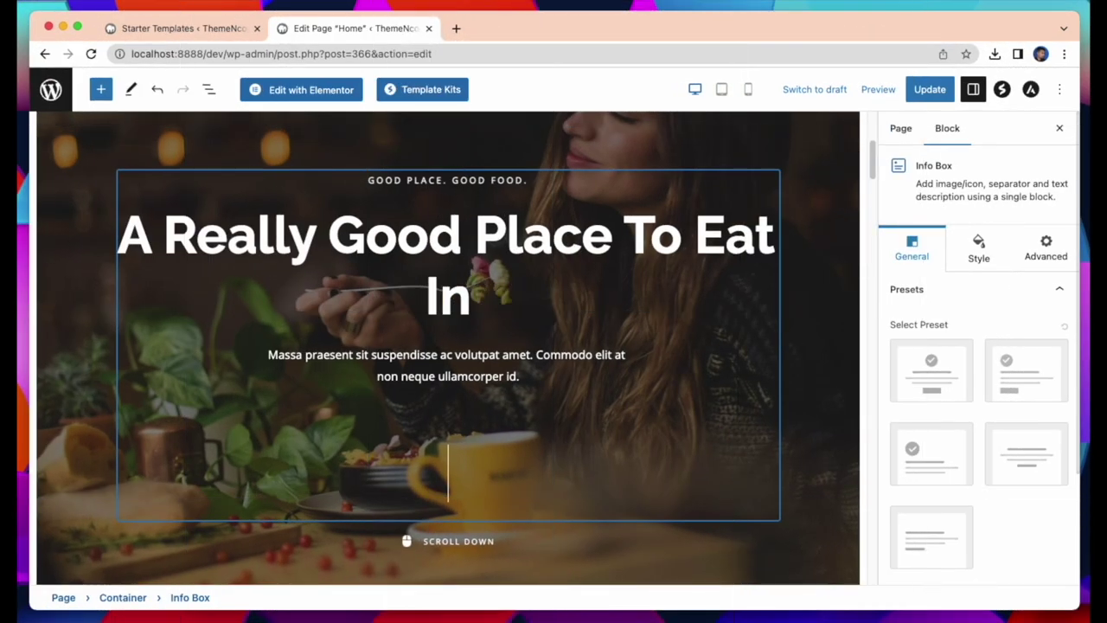
key(BackSpace)
key(BackSpace)
key(BackSpace)
key(BackSpace)
key(BackSpace)
key(BackSpace)
key(BackSpace)
key(BackSpace)
key(BackSpace)
key(BackSpace)
key(BackSpace)
key(BackSpace)
key(BackSpace)
key(BackSpace)
key(BackSpace)
key(BackSpace)
key(BackSpace)
key(BackSpace)
key(BackSpace)
key(BackSpace)
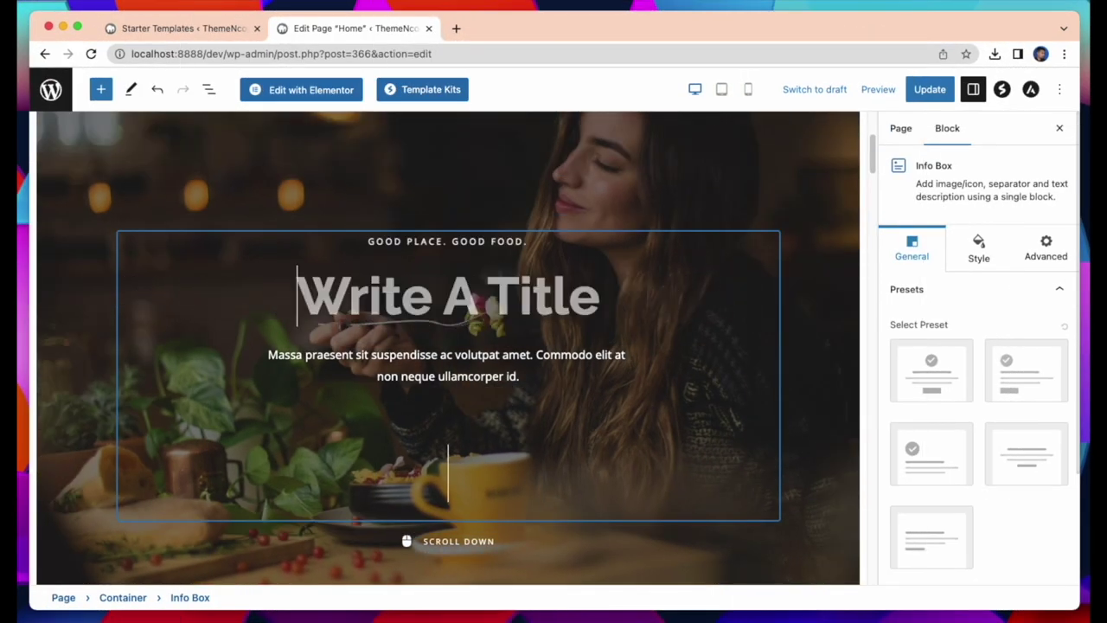
text(Casua)
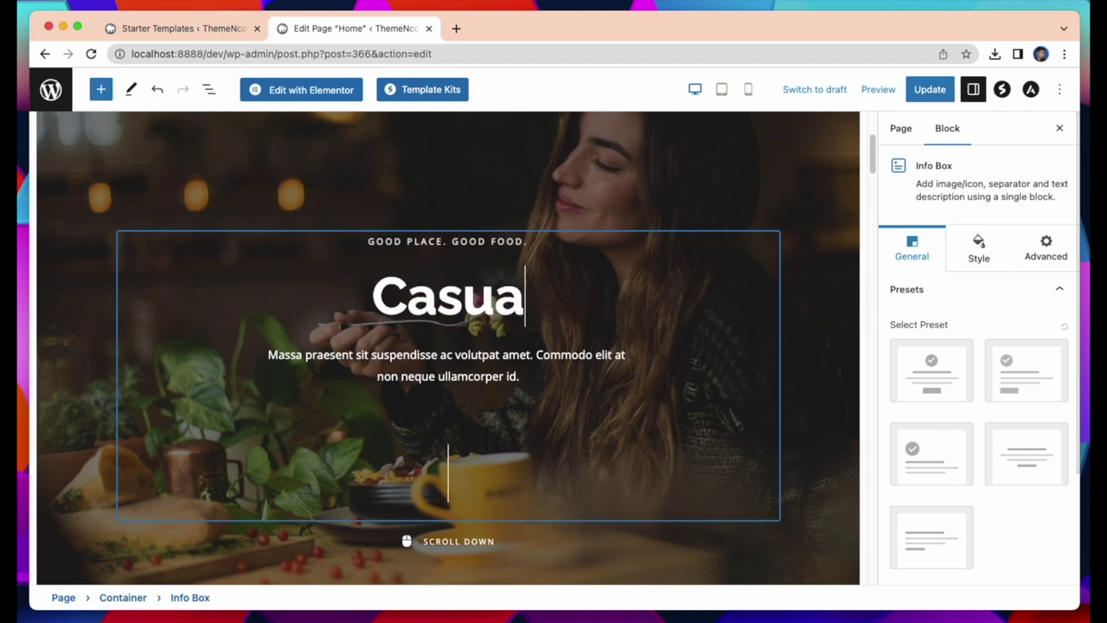
text(l Dining )
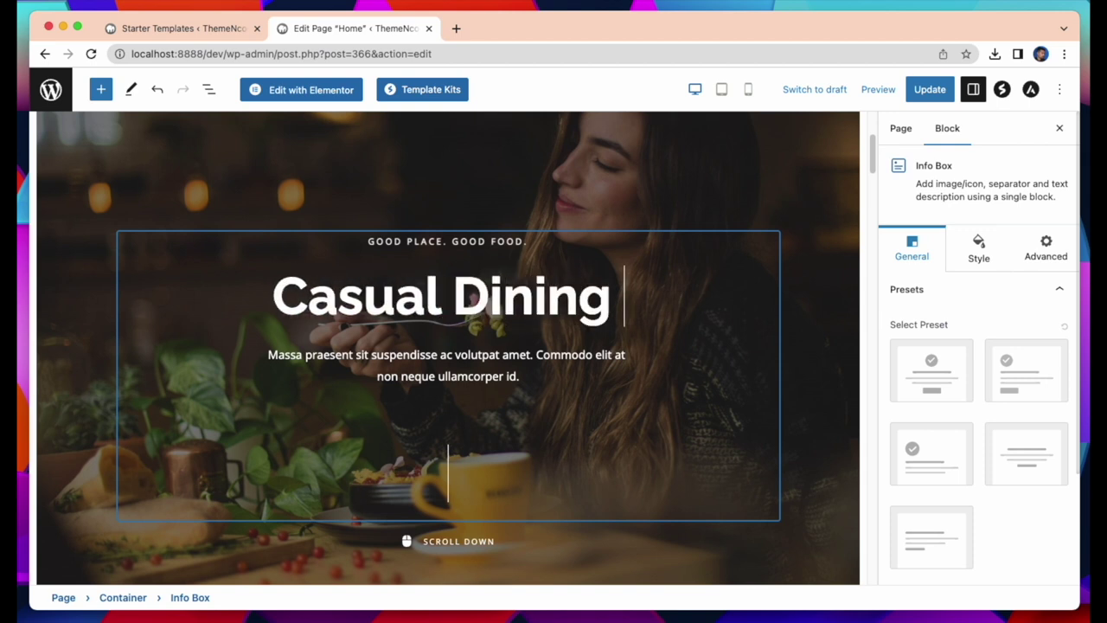
text(Rest)
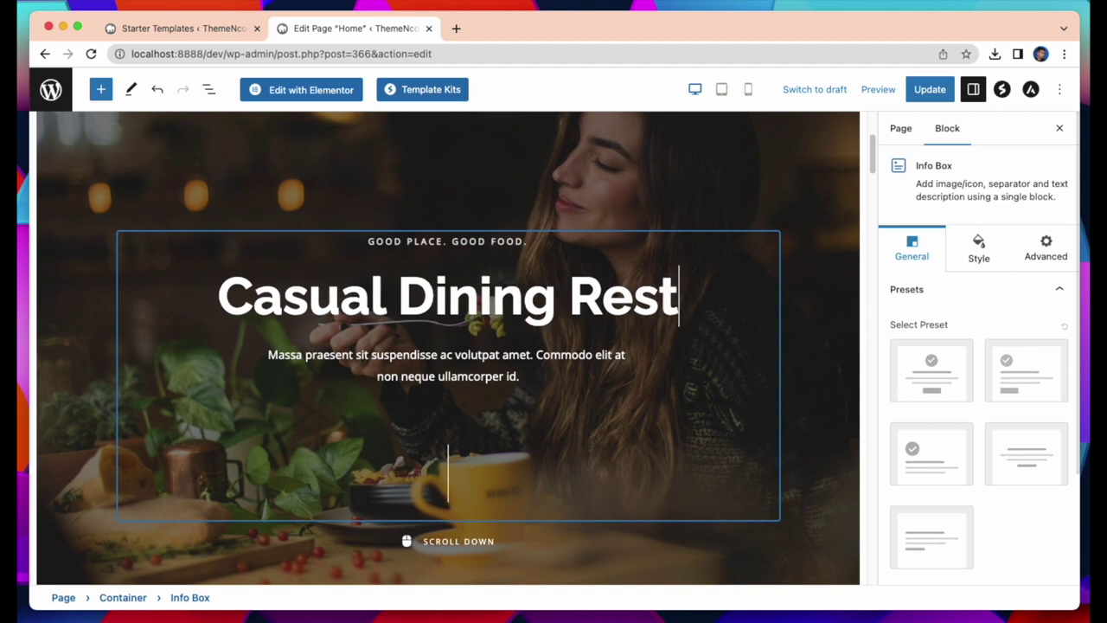
text(aurant)
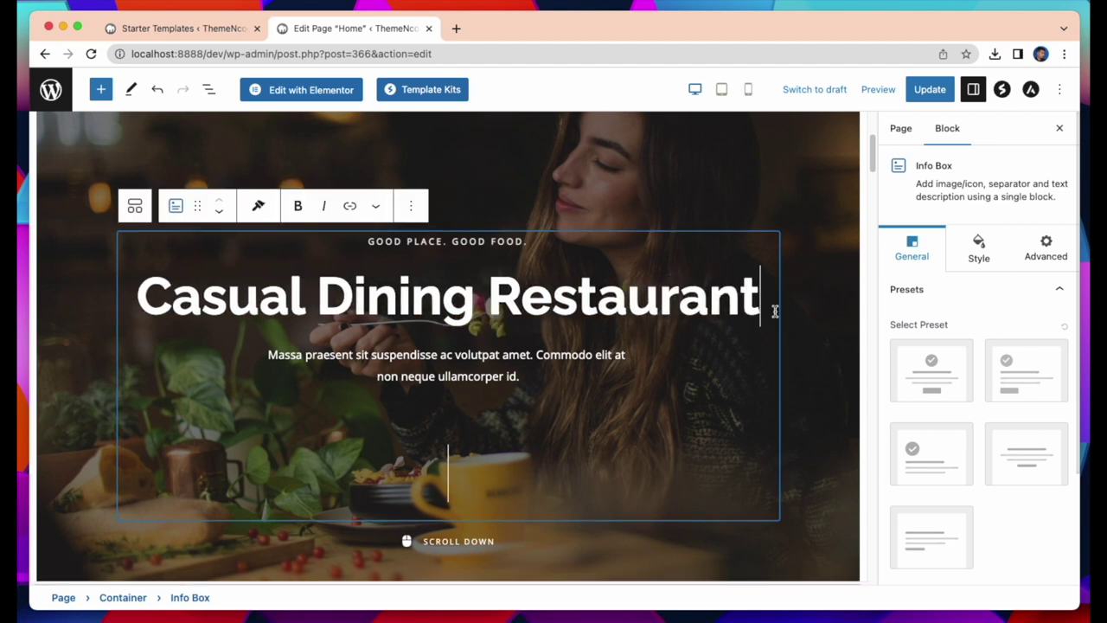
click(819, 352)
scroll(760, 379, down, 1)
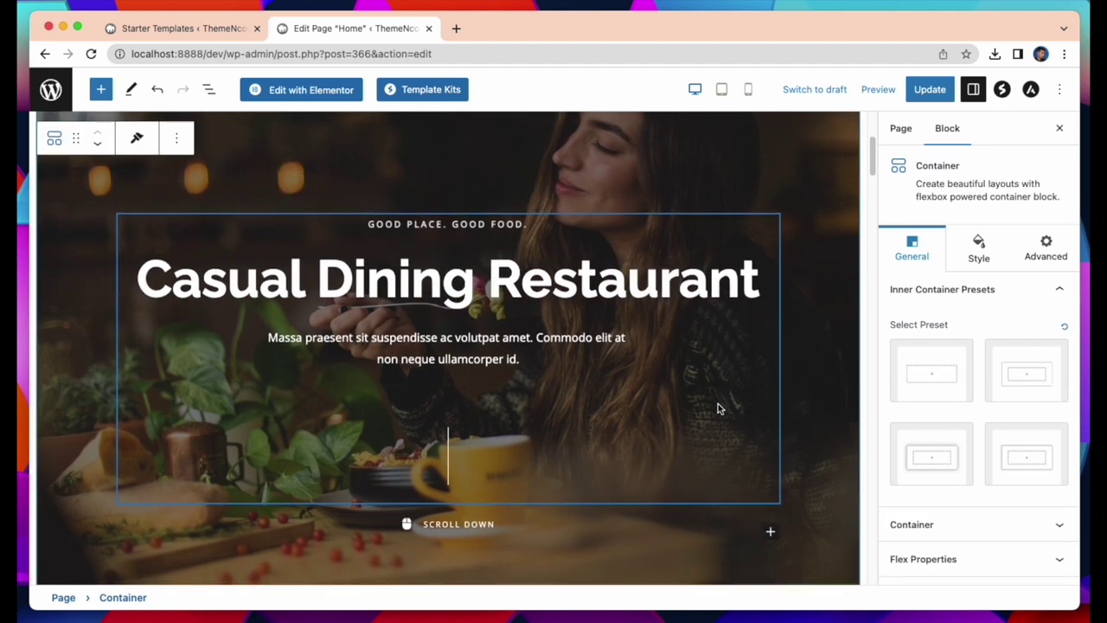
click(923, 90)
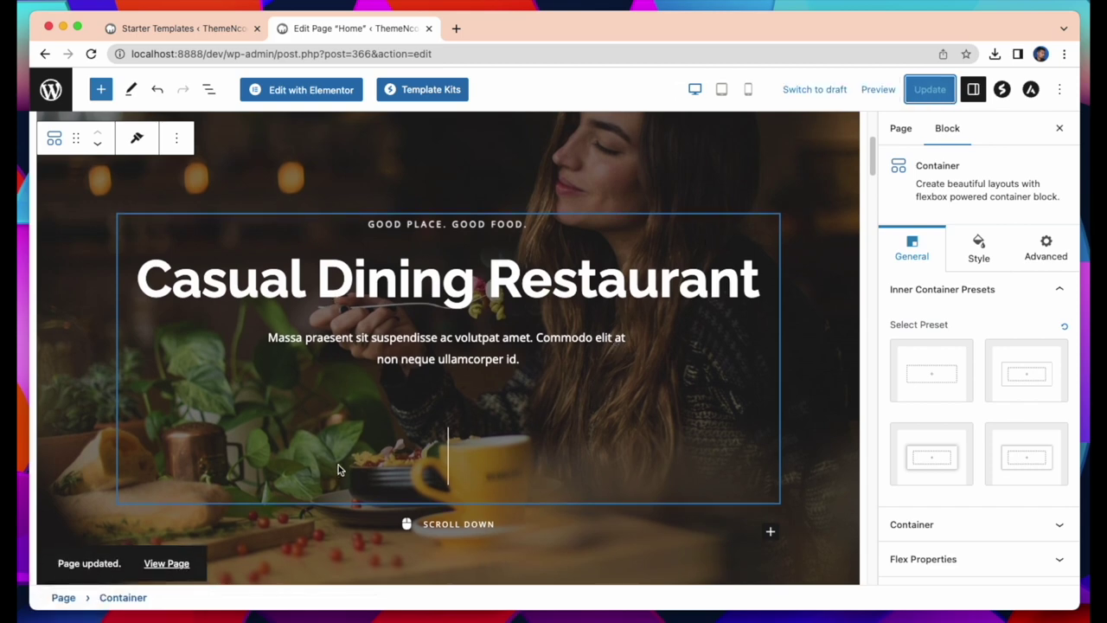
scroll(596, 390, down, 8)
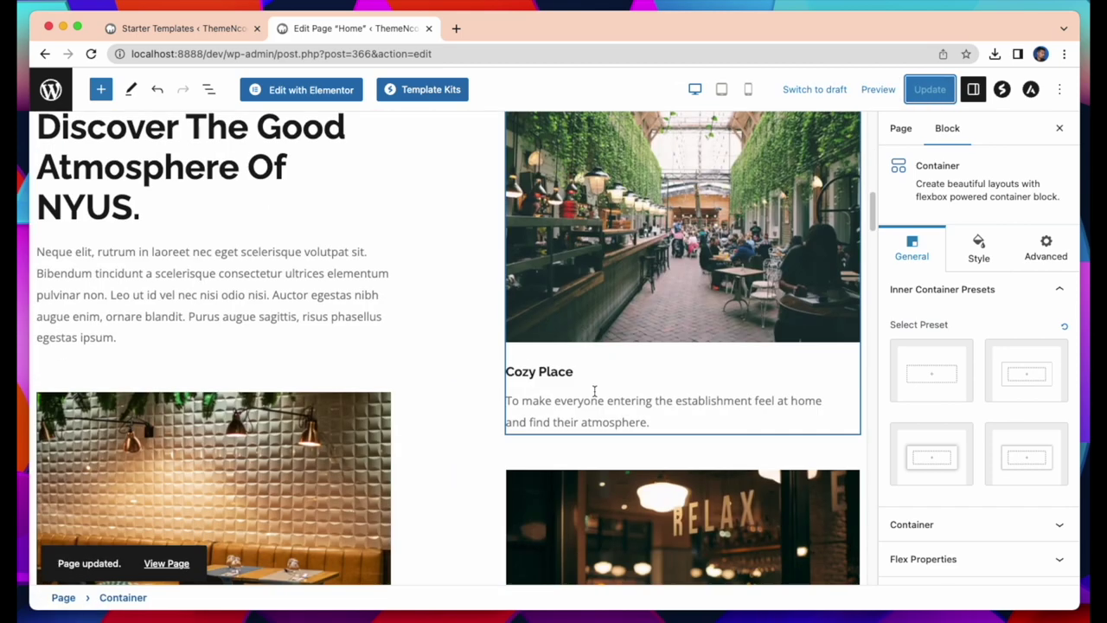
- Put the camera photo in the Cozy Place info box image and save the page
click(620, 303)
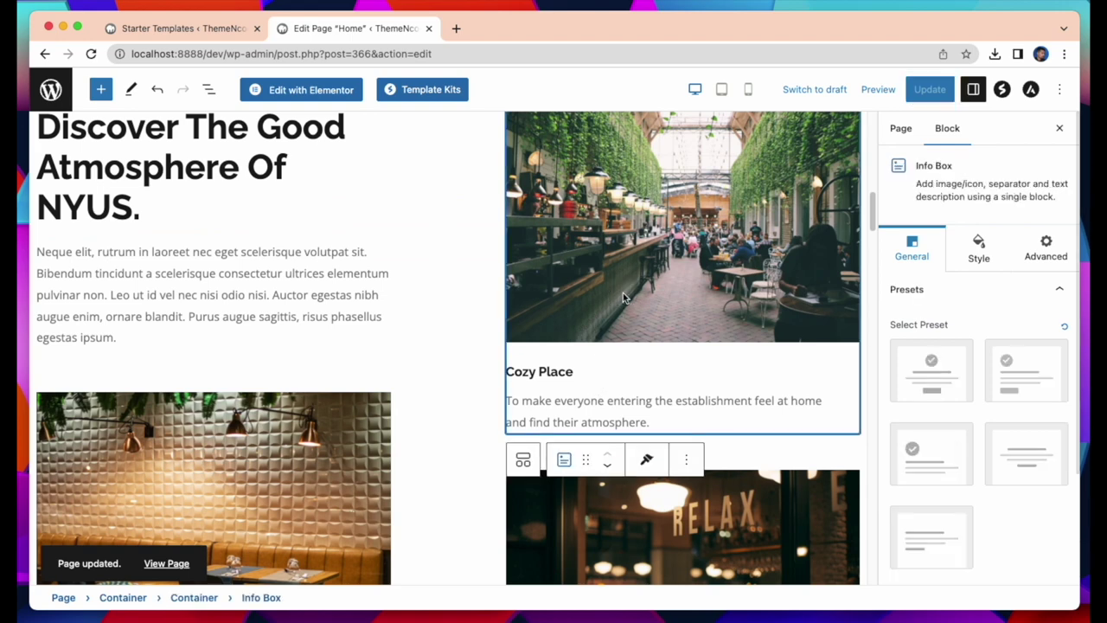
click(687, 459)
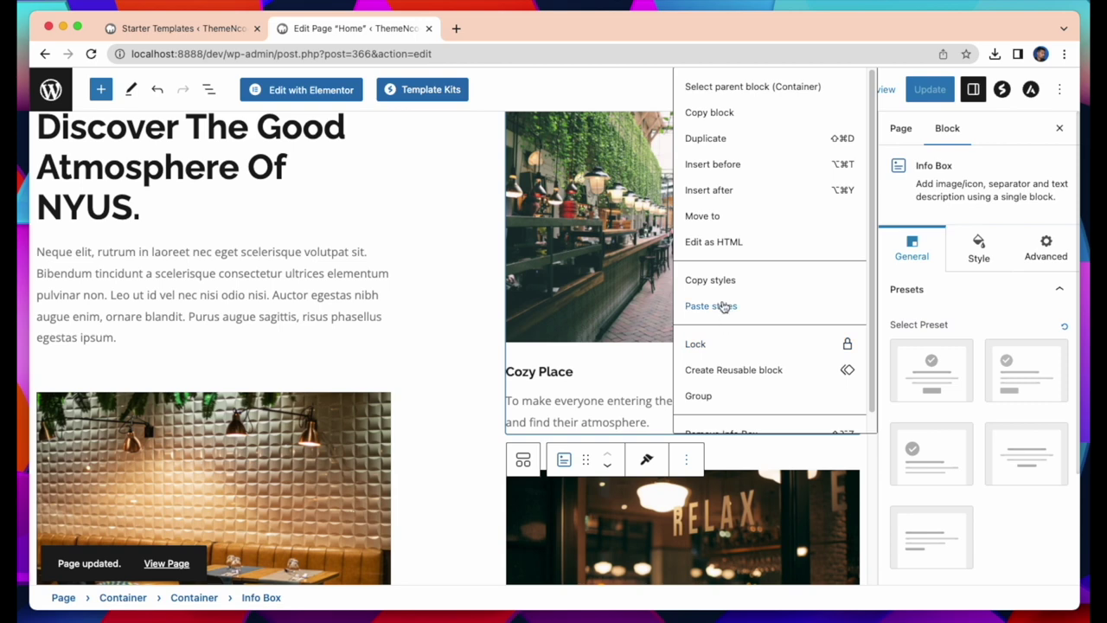
scroll(736, 220, down, 1)
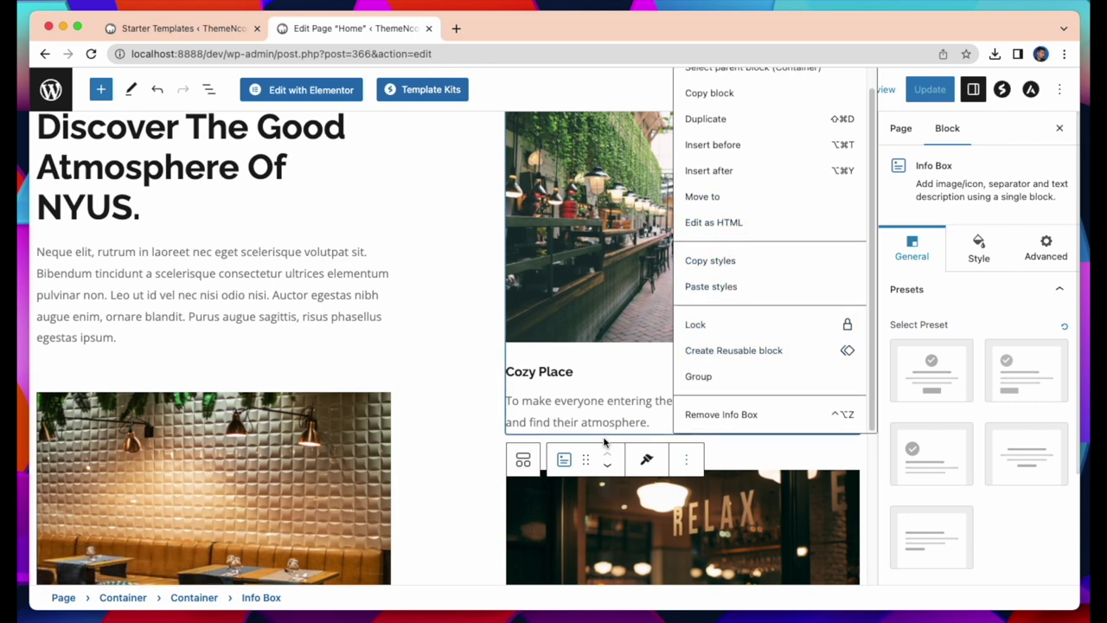
scroll(603, 442, down, 5)
scroll(949, 375, down, 3)
click(942, 464)
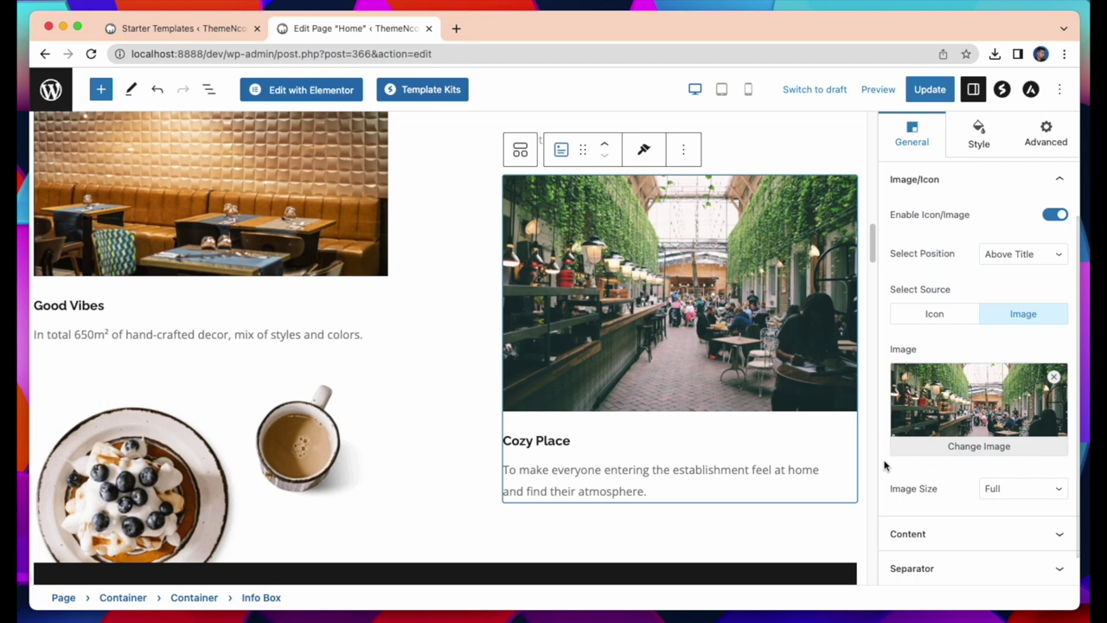
double_click(964, 445)
click(1018, 446)
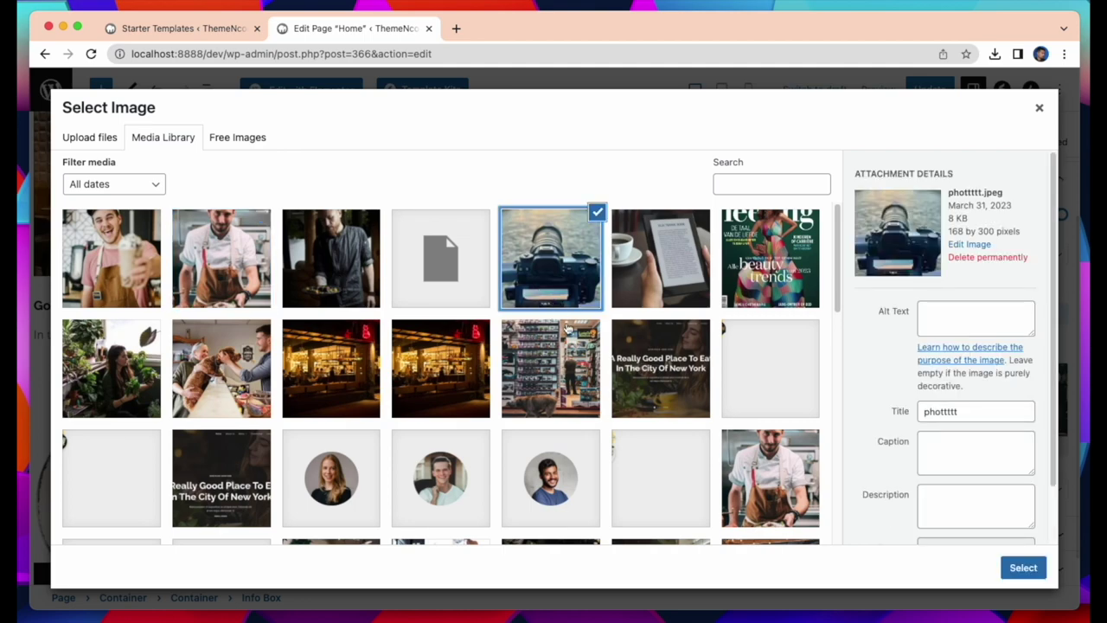
click(1022, 567)
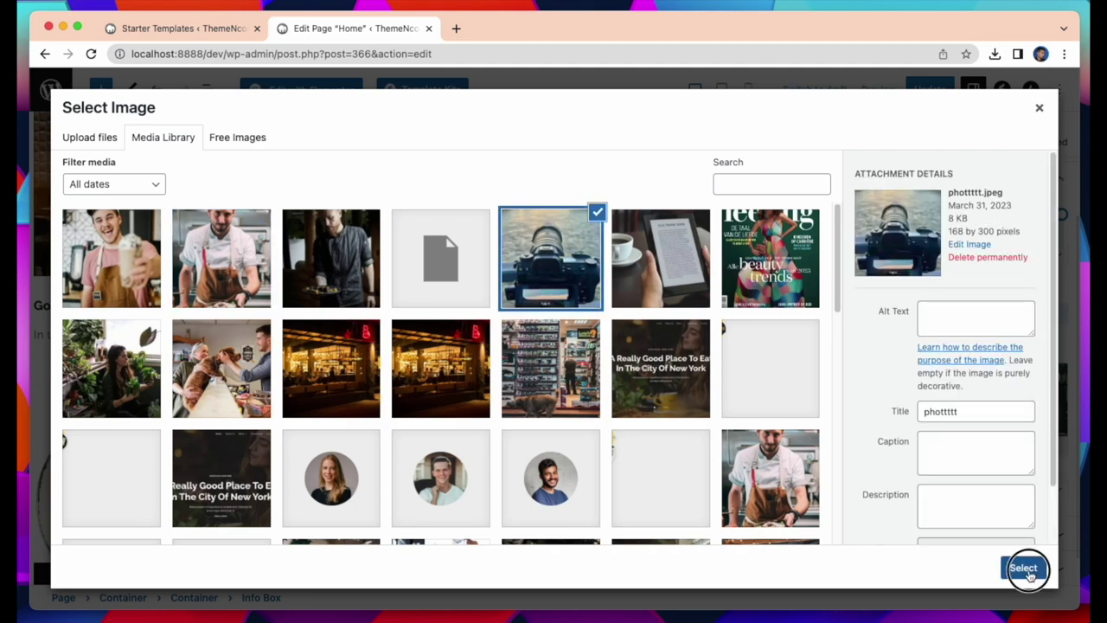
key(super+s)
- Replace the plate-and-cup image with the blueberry pancake image (nyus-toasted-bread-with-grape.png)
scroll(729, 439, down, 5)
click(129, 242)
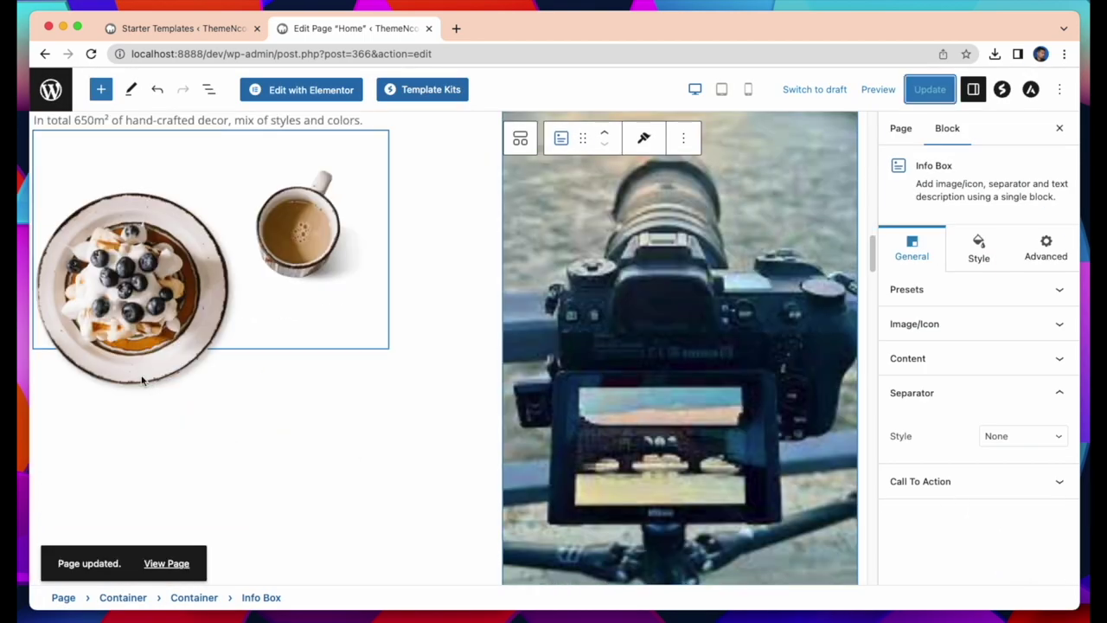
click(136, 357)
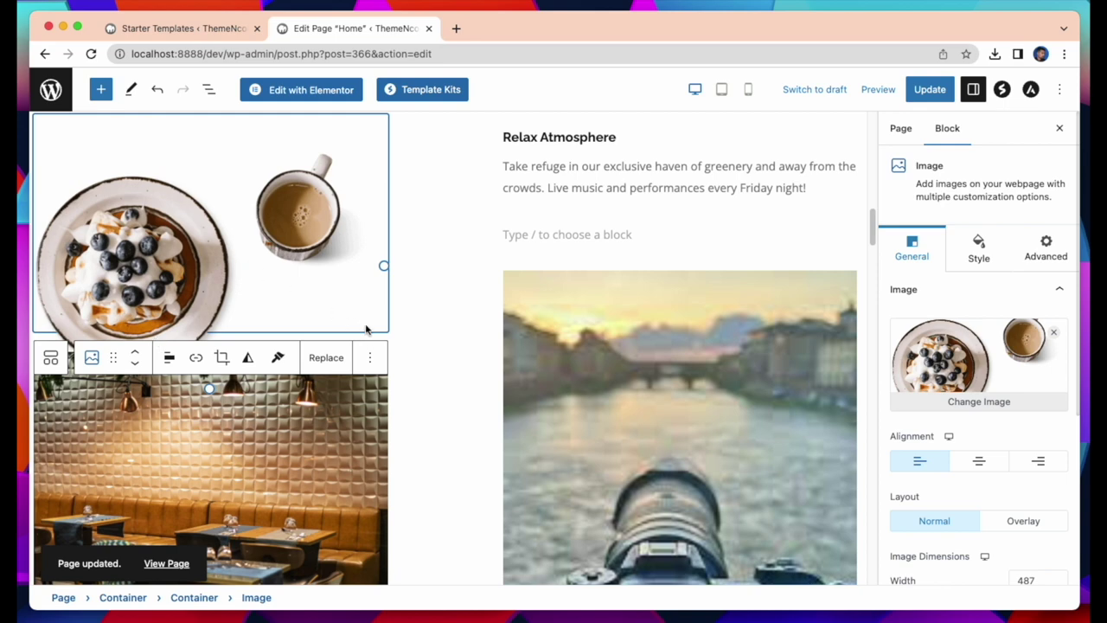
click(447, 338)
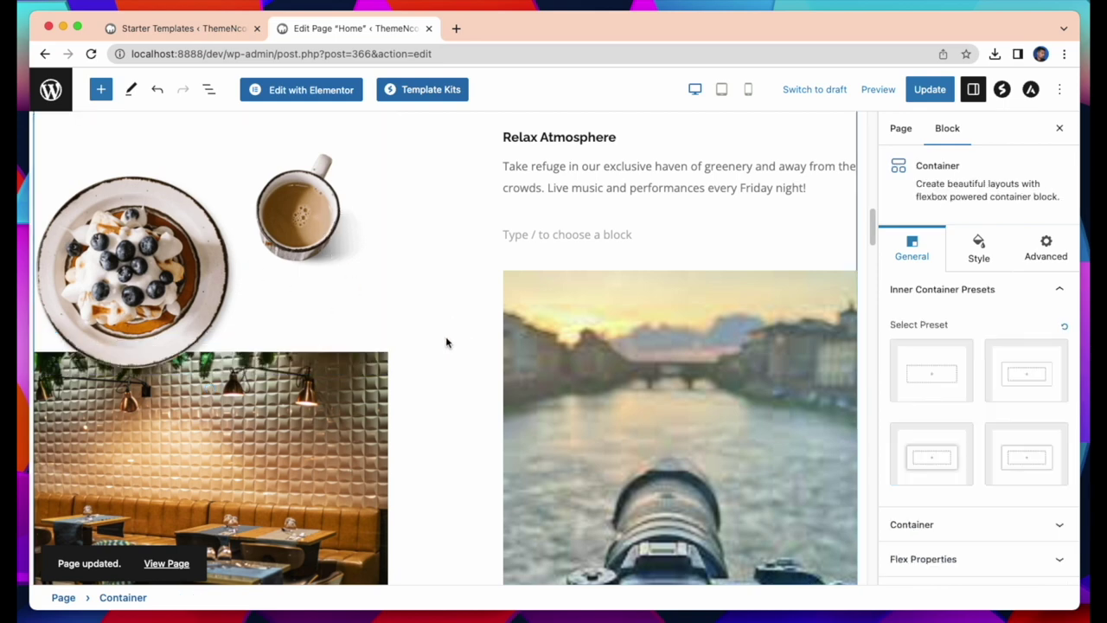
click(364, 285)
click(203, 245)
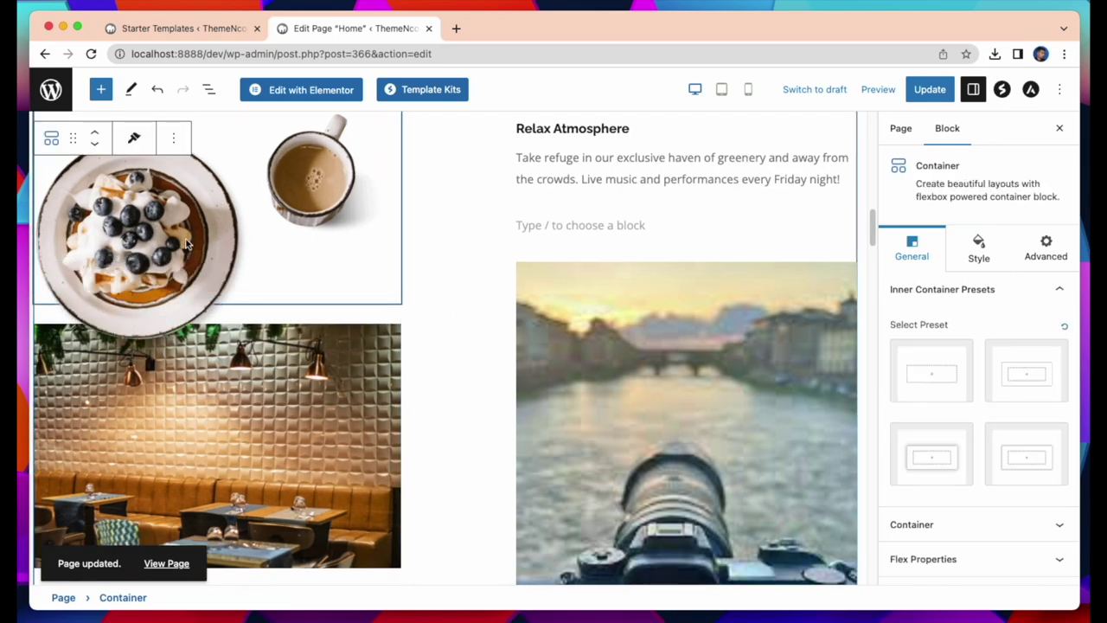
click(186, 245)
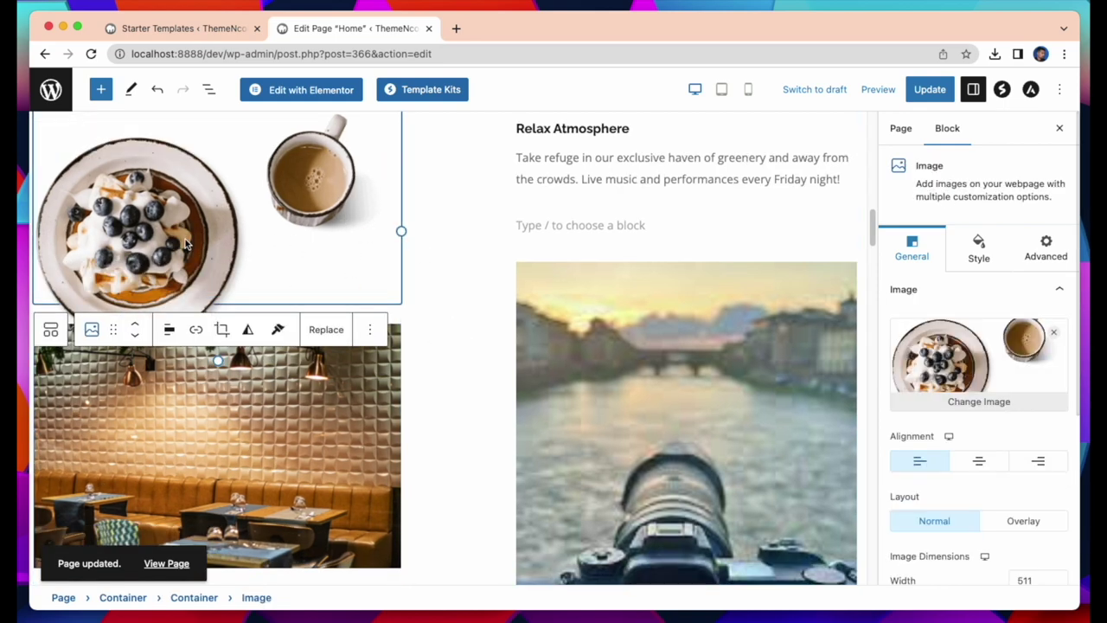
click(989, 402)
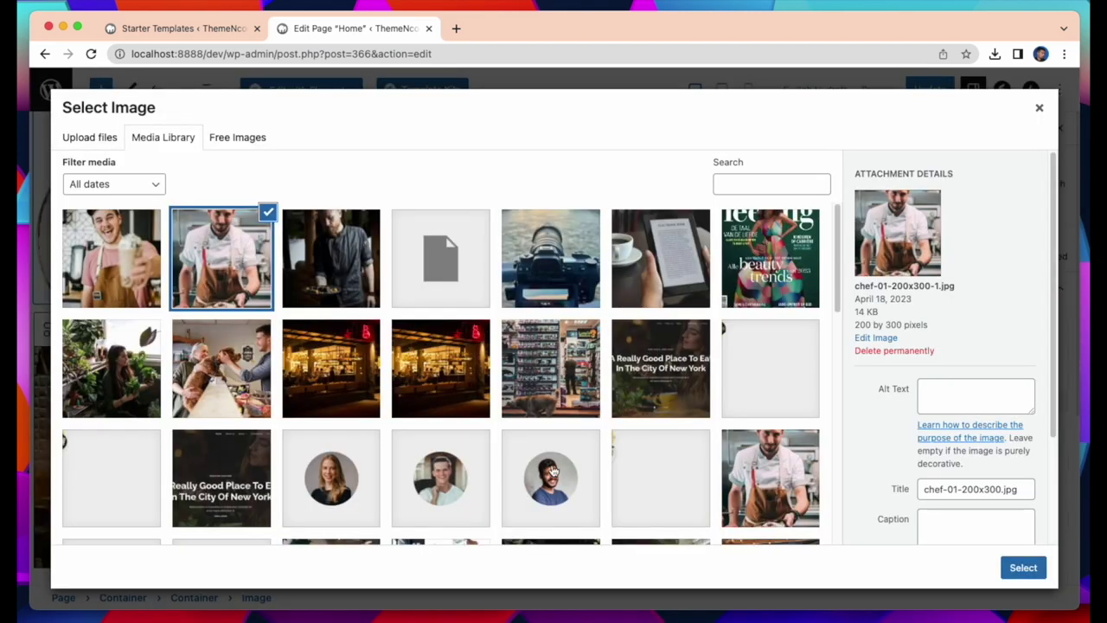
scroll(511, 468, down, 3)
scroll(510, 468, down, 2)
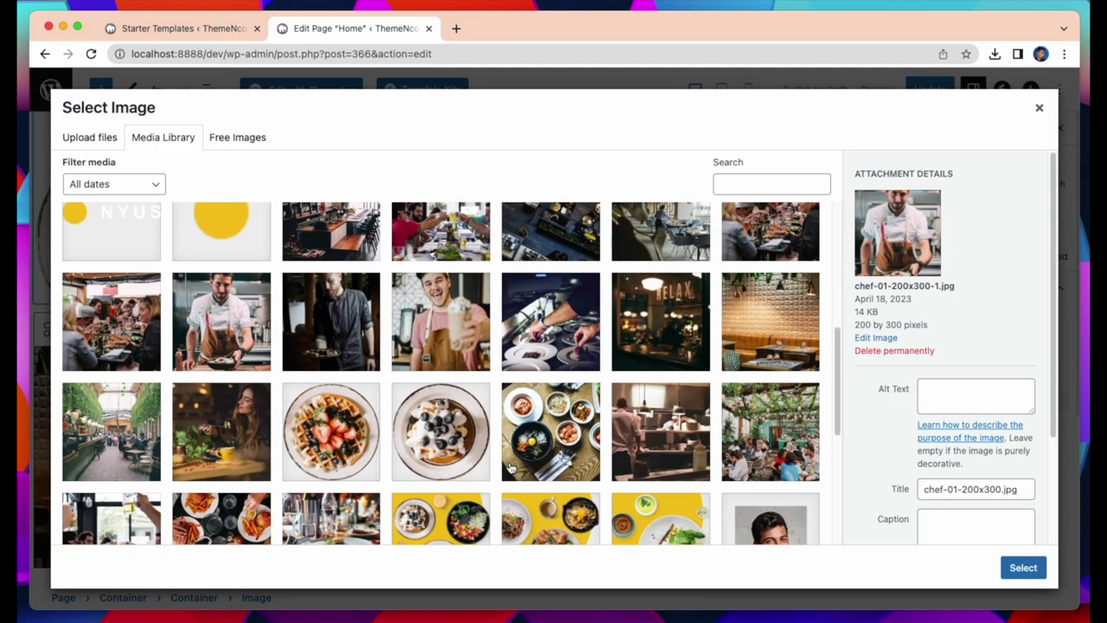
click(424, 460)
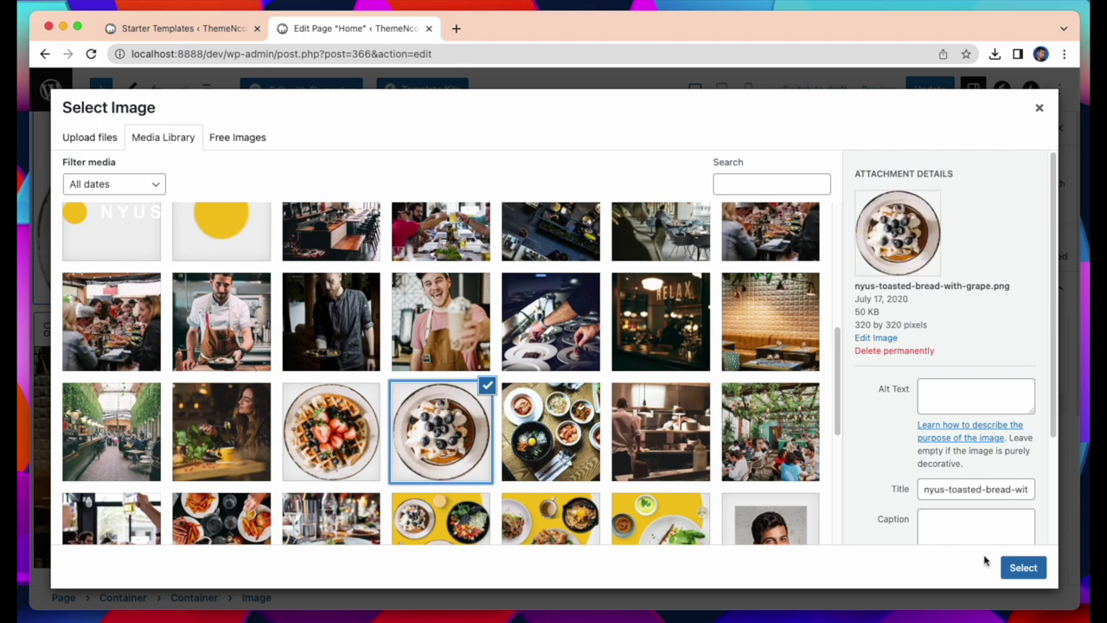
click(1017, 571)
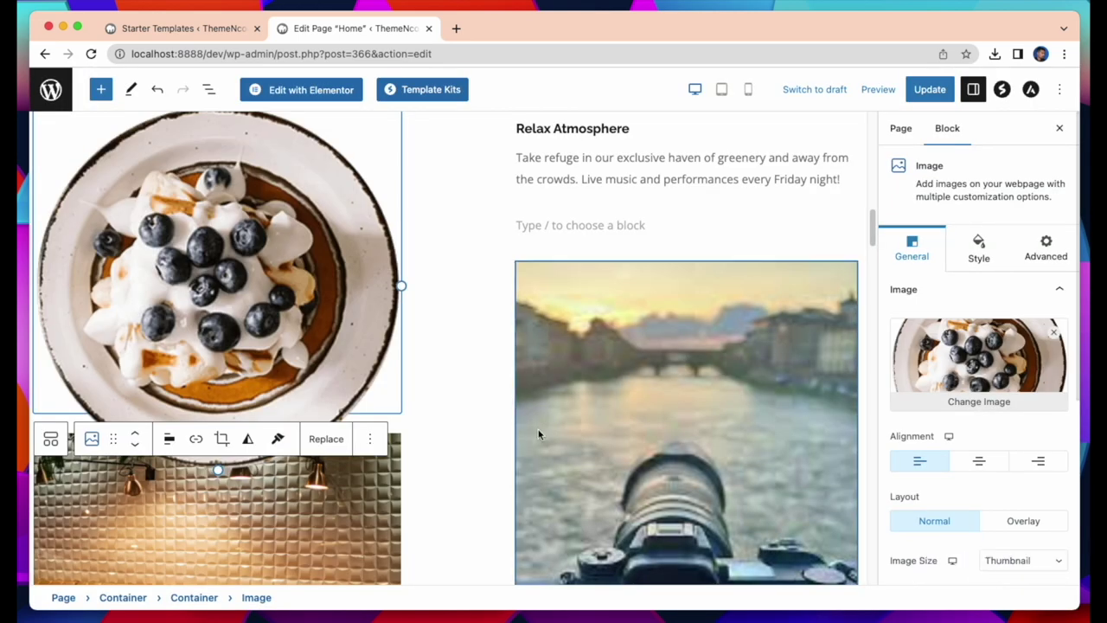
- Shrink the pancake image to a narrower width
drag(400, 288, 282, 282)
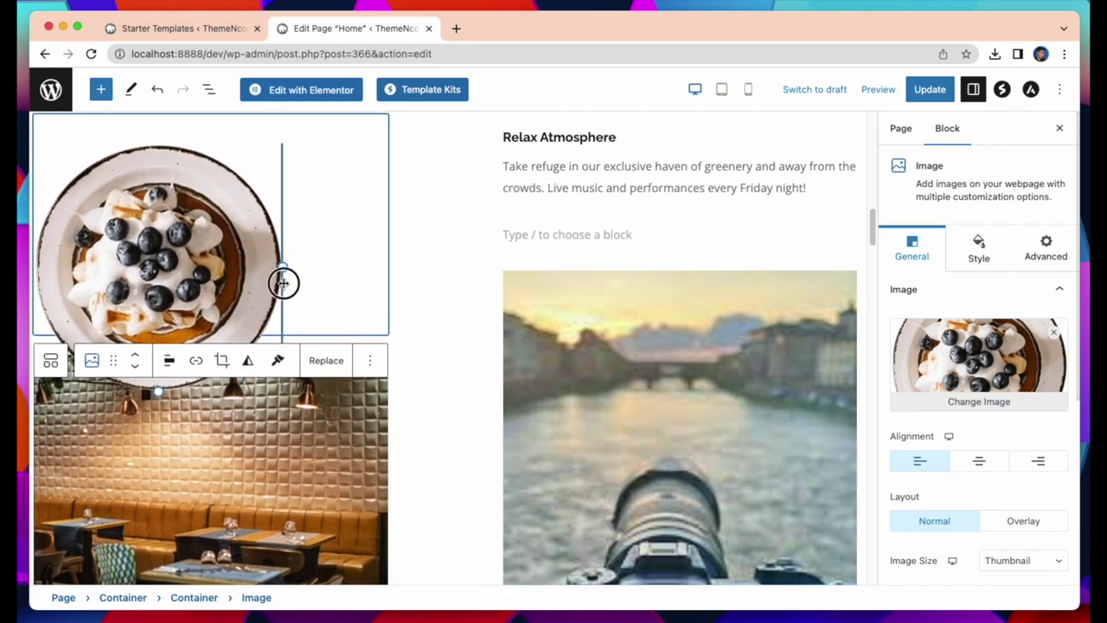
scroll(418, 415, down, 10)
scroll(426, 424, down, 2)
- Retitle the Our Menu heading from 'Get Relax. Eat' to 'All Item'
scroll(430, 421, up, 5)
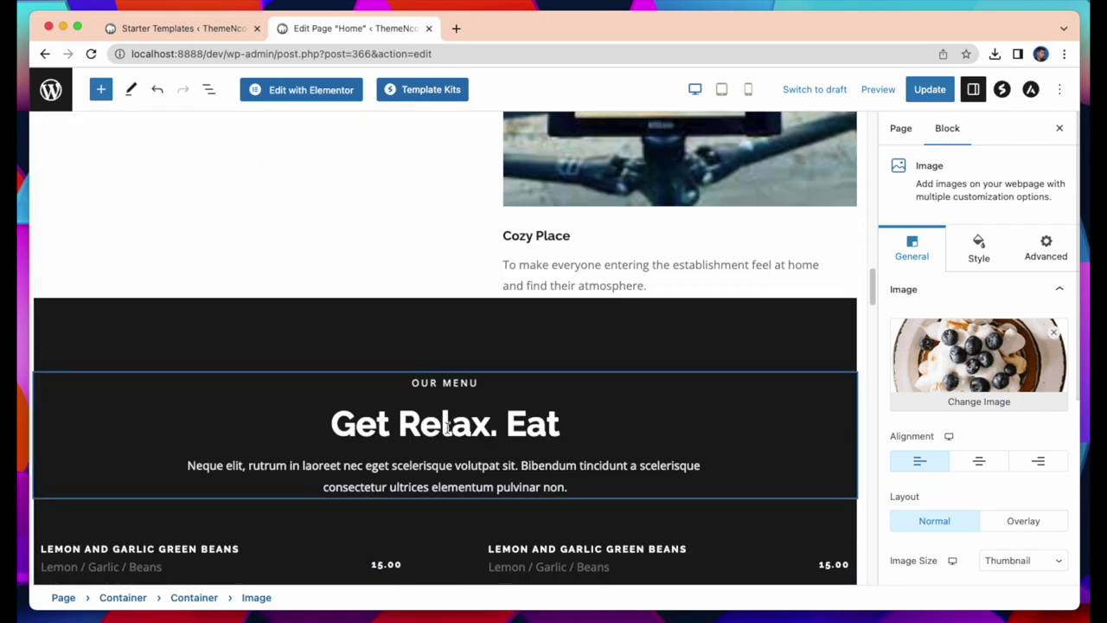
click(380, 430)
key(BackSpace)
key(BackSpace)
key(BackSpace)
key(BackSpace)
key(BackSpace)
key(BackSpace)
key(BackSpace)
key(BackSpace)
key(BackSpace)
key(BackSpace)
key(BackSpace)
key(BackSpace)
key(BackSpace)
key(BackSpace)
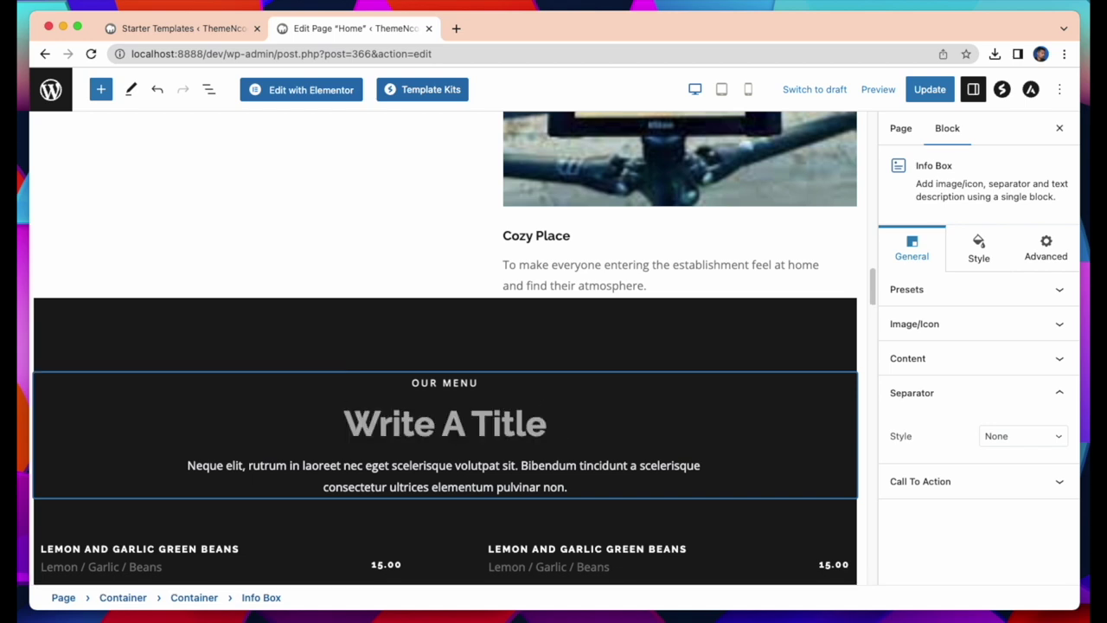
text(All Men)
key(BackSpace)
key(BackSpace)
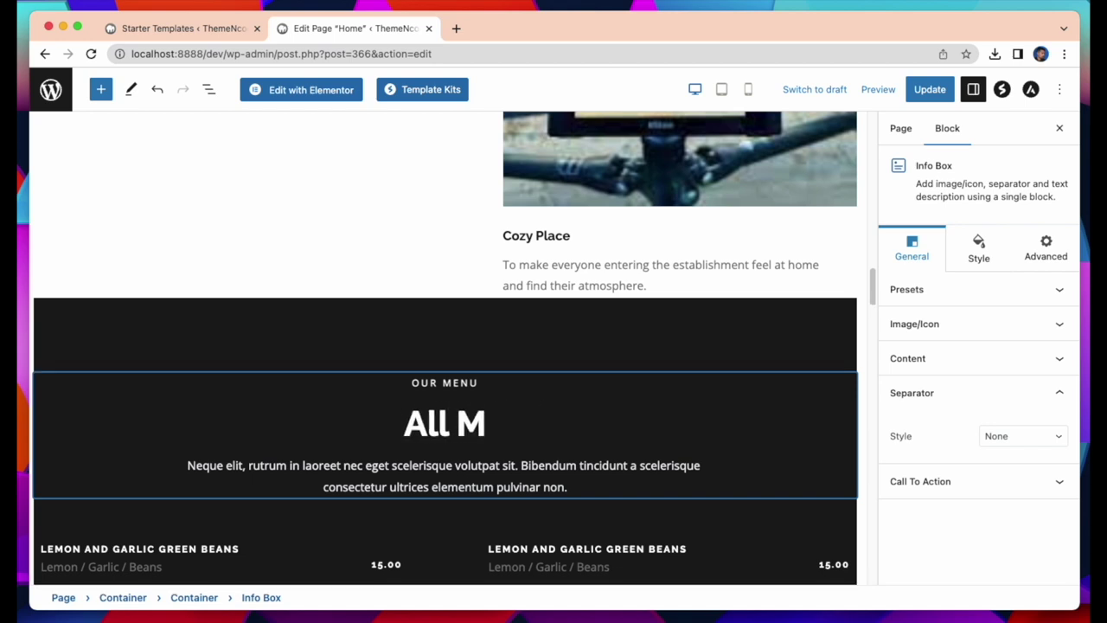
key(BackSpace)
text(Item)
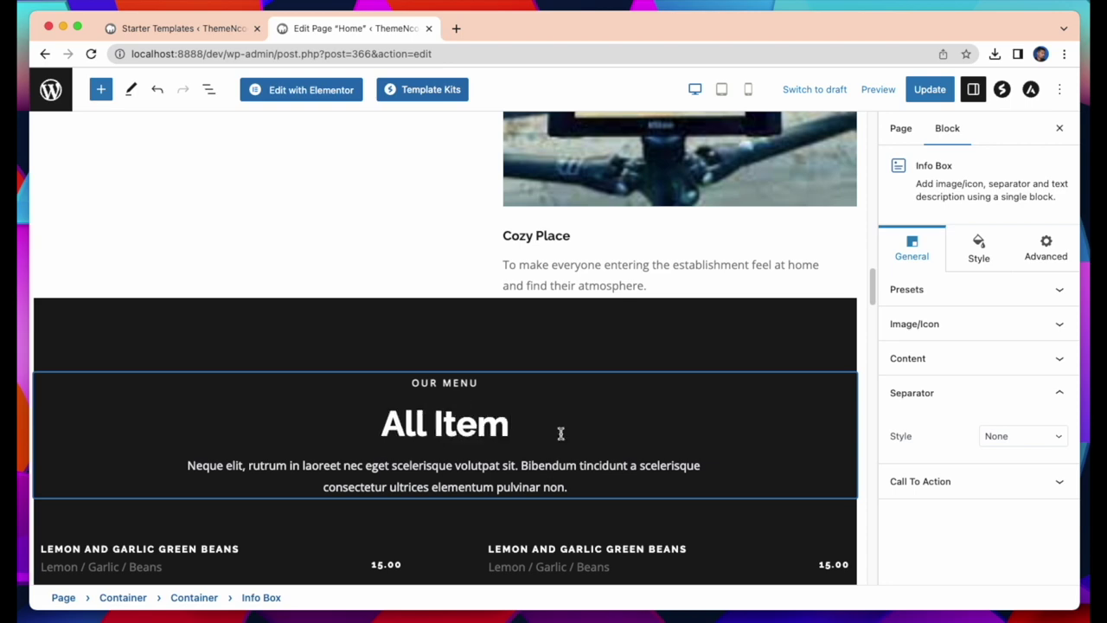
scroll(560, 433, down, 10)
- Create a new draft page, Elementor #1282, from the admin bar and edit it in Elementor
scroll(561, 435, down, 5)
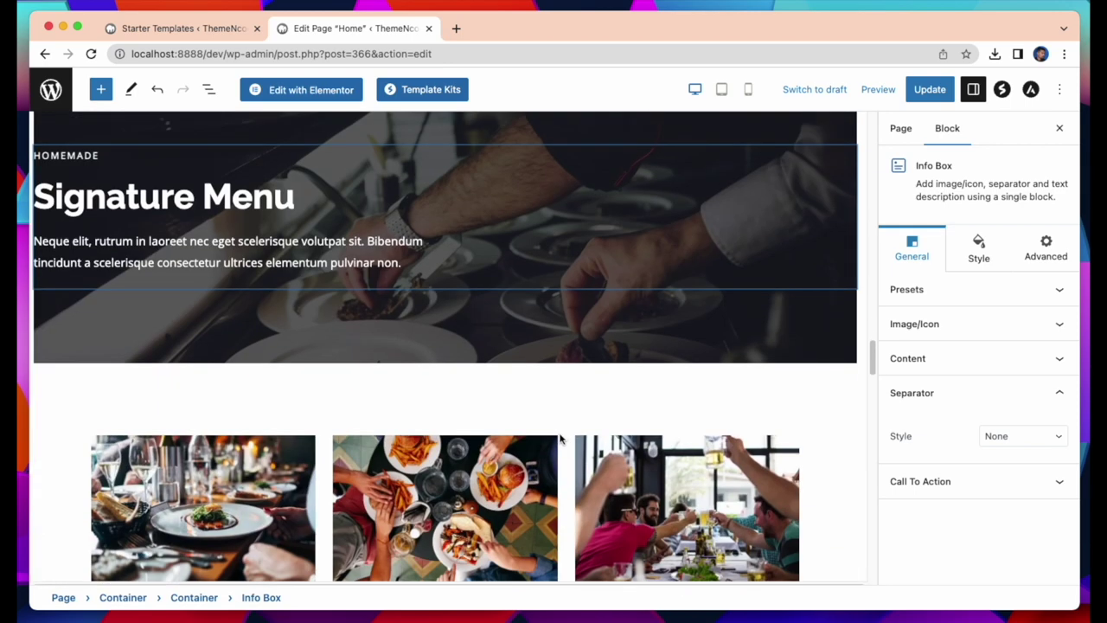
scroll(560, 439, down, 5)
scroll(457, 378, down, 5)
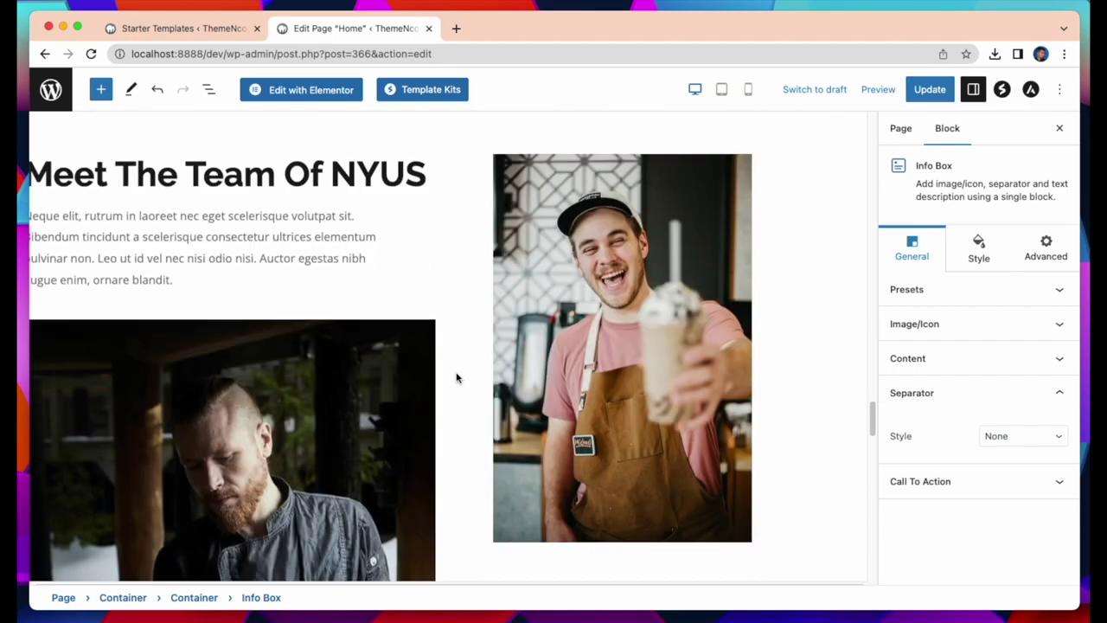
scroll(458, 378, down, 10)
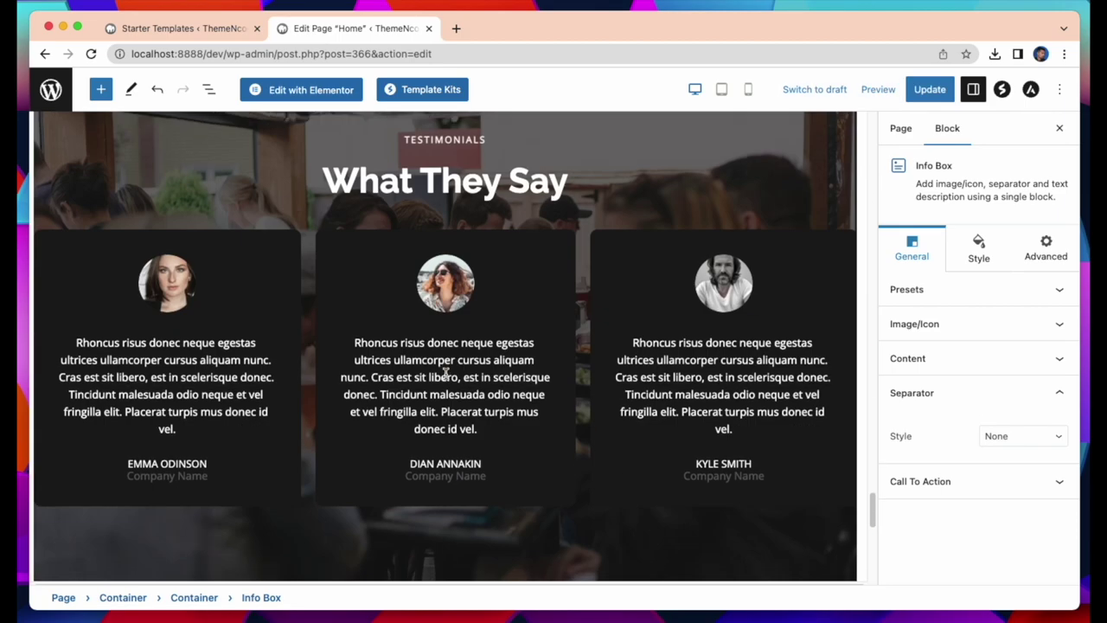
scroll(610, 358, down, 10)
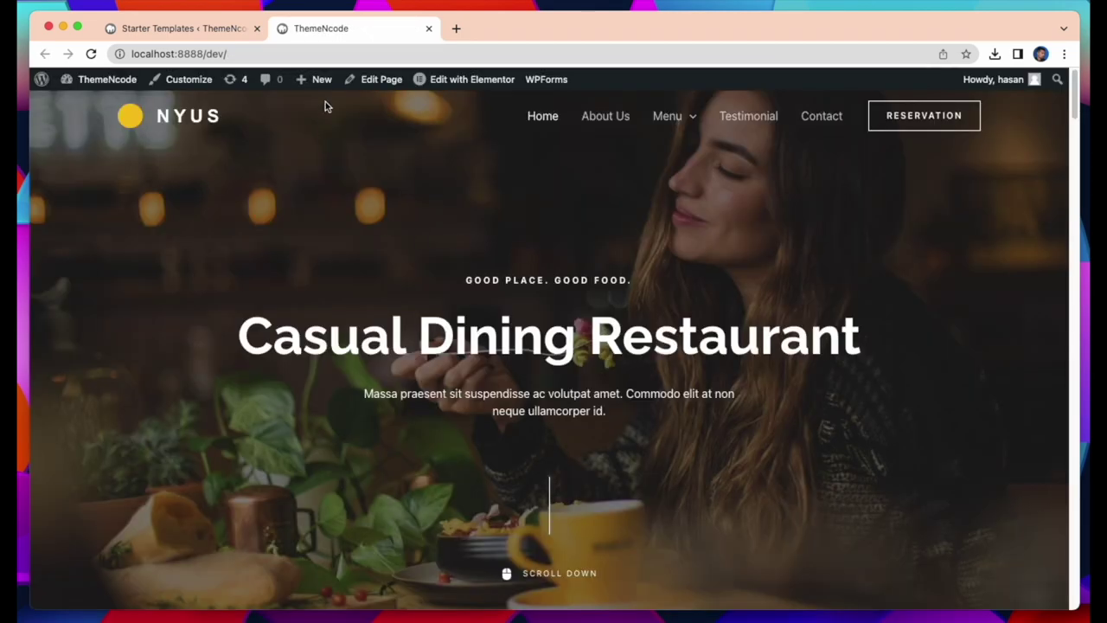
mouse_move(322, 86)
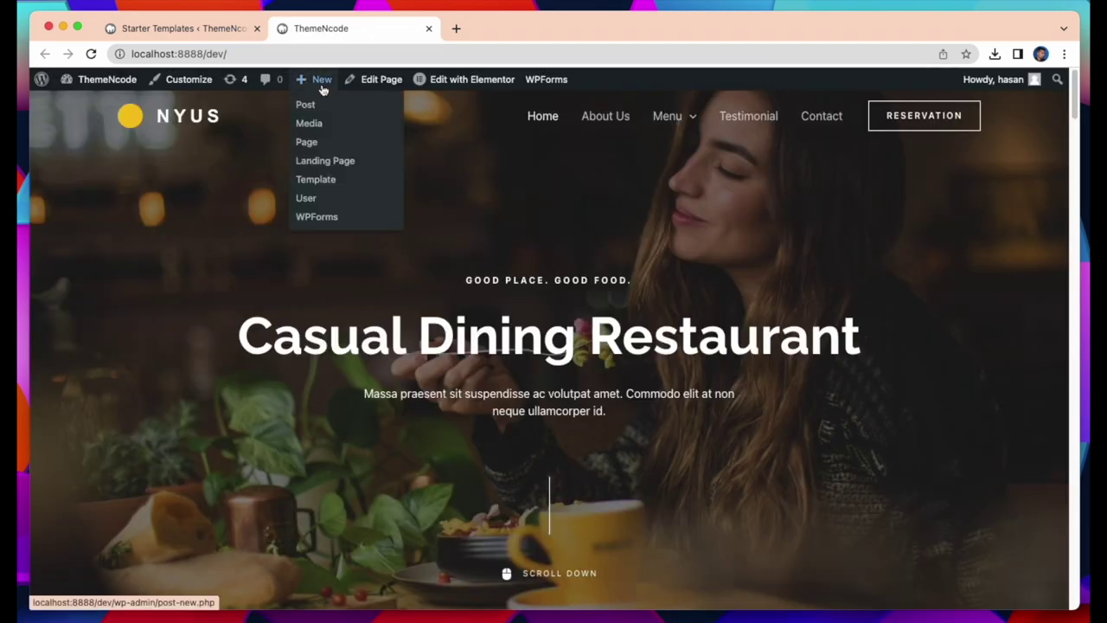
click(317, 142)
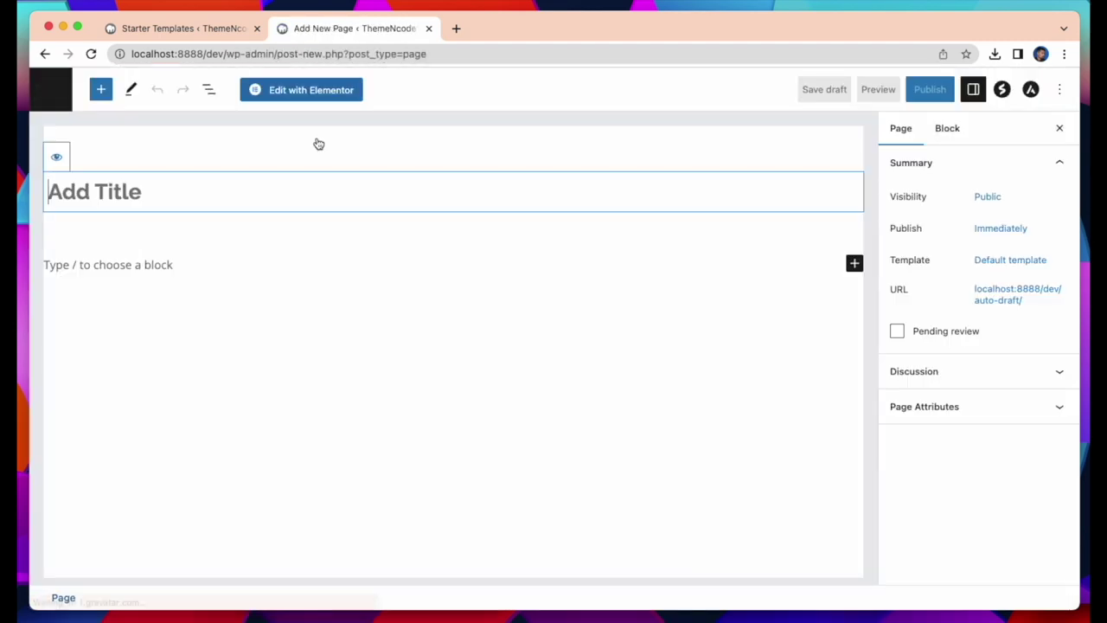
click(303, 89)
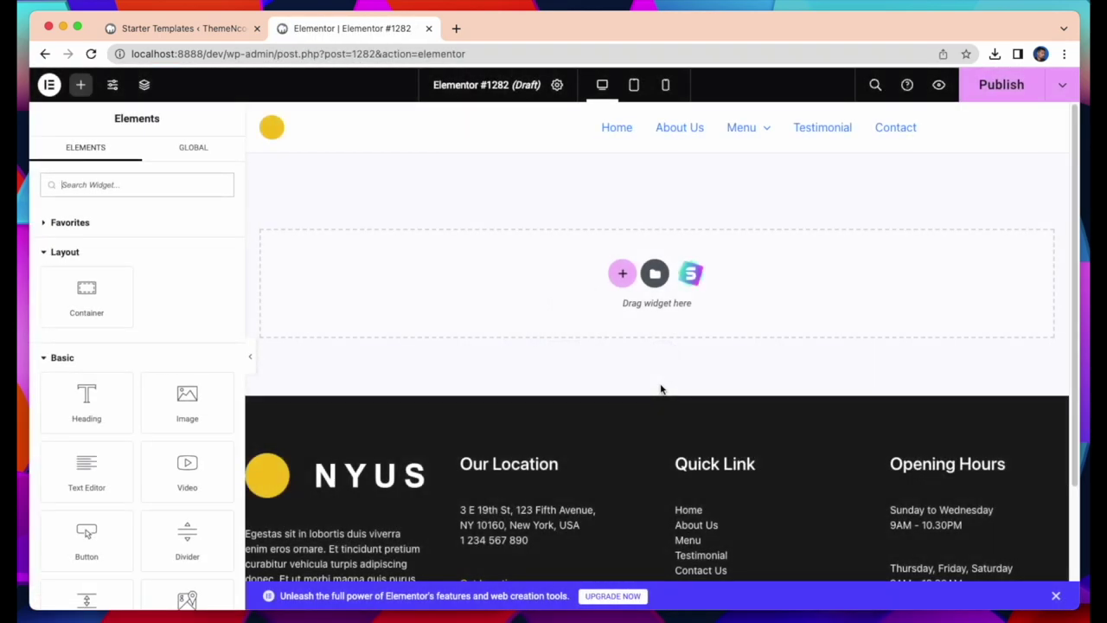
- Search the widgets for 'pdf' and place the PDF Viewer Embed/iFrame widget on the page
click(148, 187)
text(p)
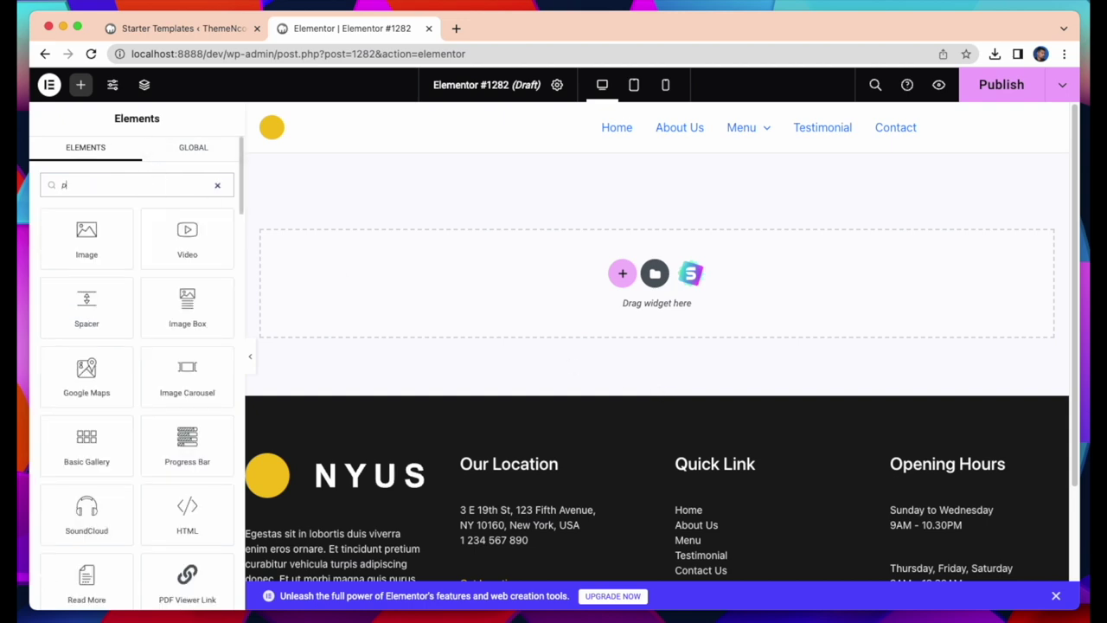
text(df)
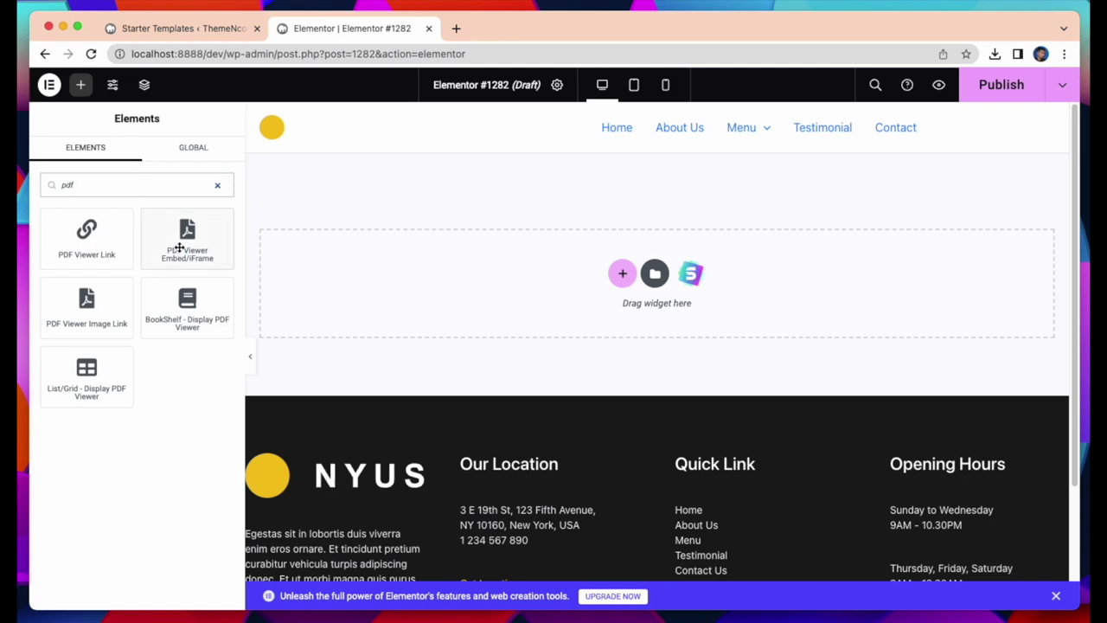
drag(179, 248, 597, 289)
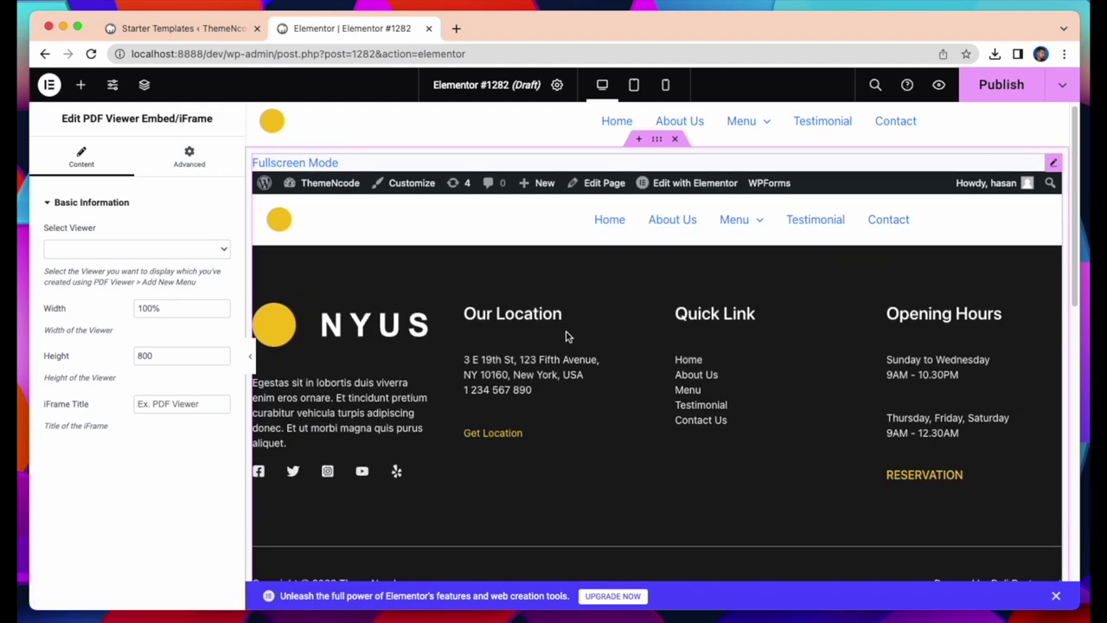
- Set the PDF widget's viewer to 'restuarant' and publish the page
click(204, 247)
click(204, 248)
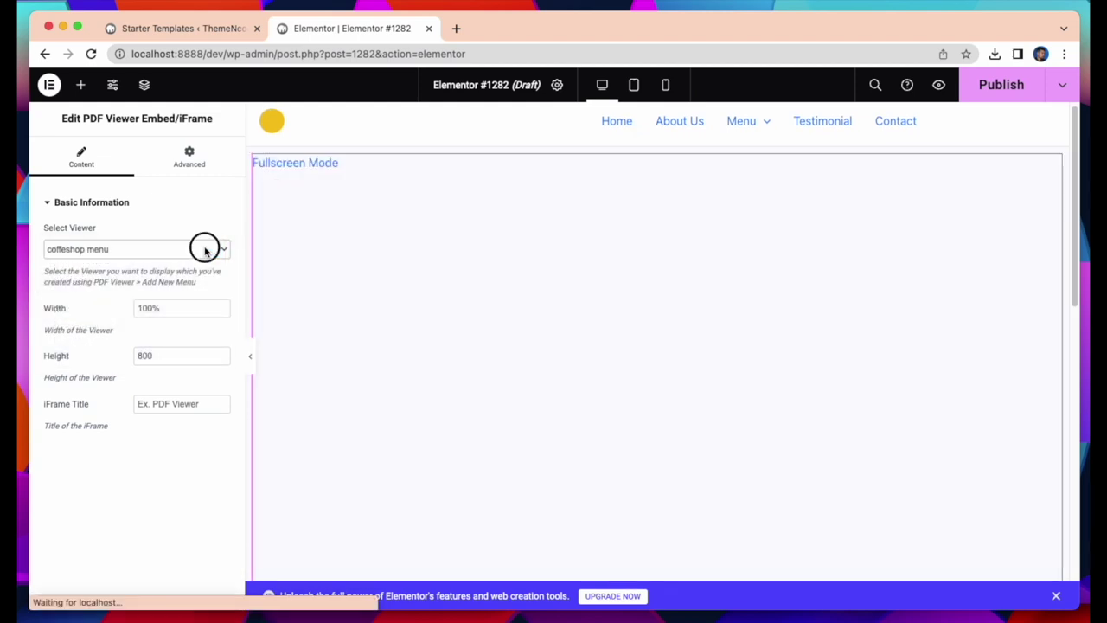
click(204, 248)
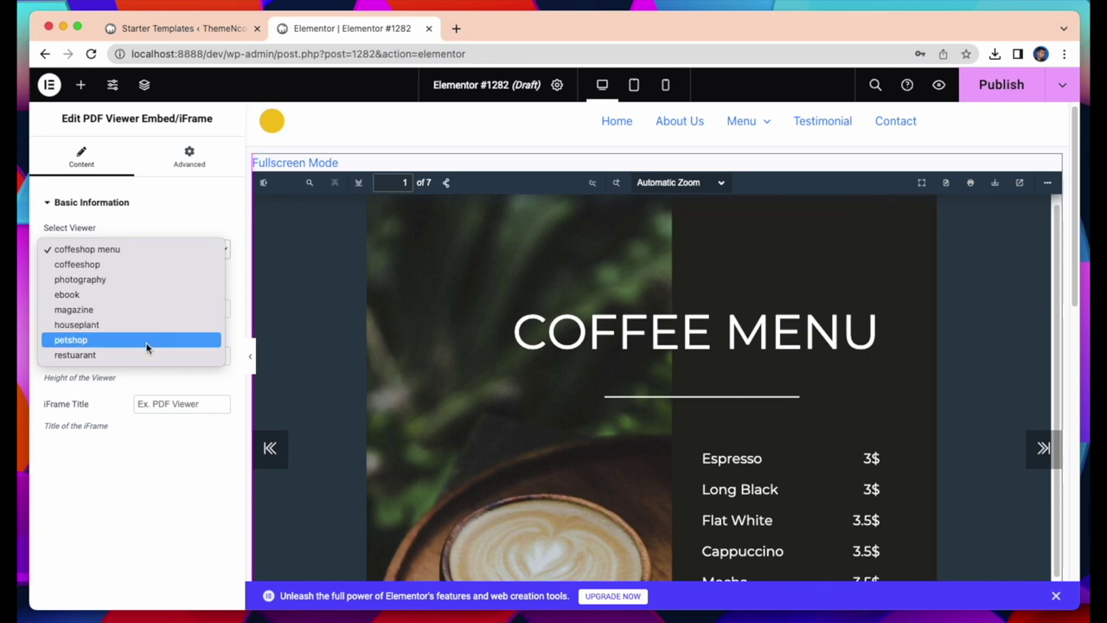
click(133, 355)
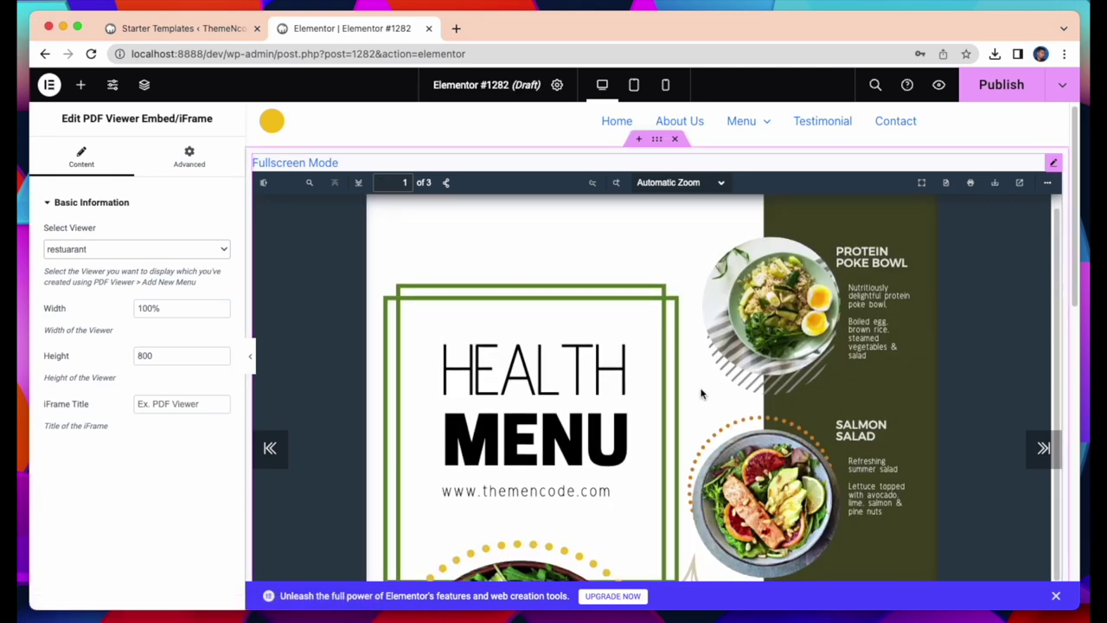
scroll(878, 246, down, 1)
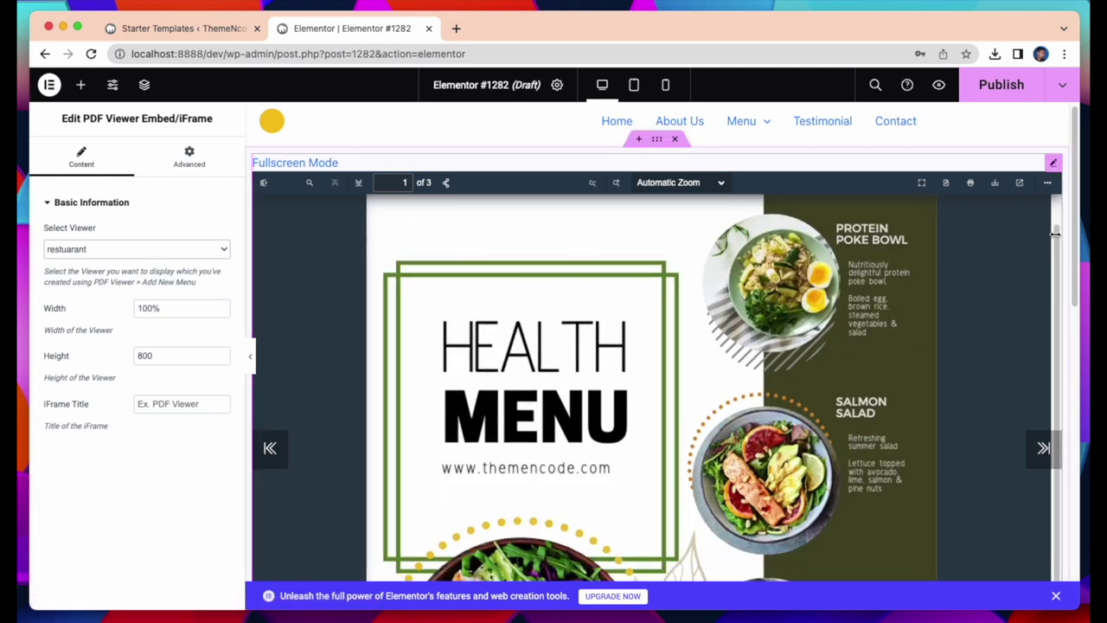
click(995, 83)
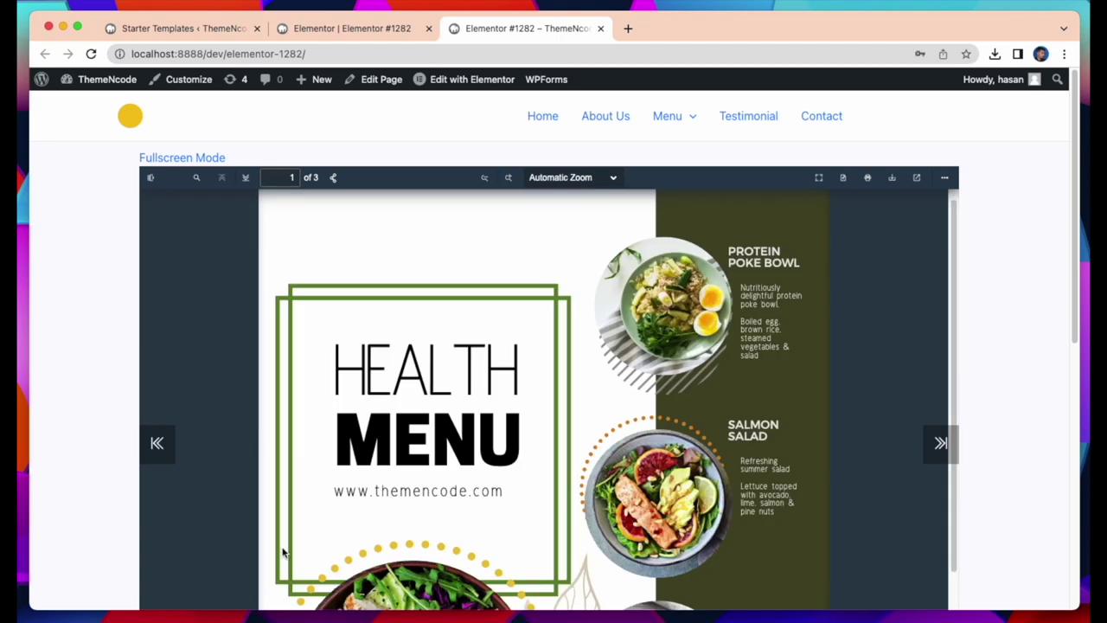
- Flip through the live menu flipbook to its last page
scroll(1077, 117, down, 3)
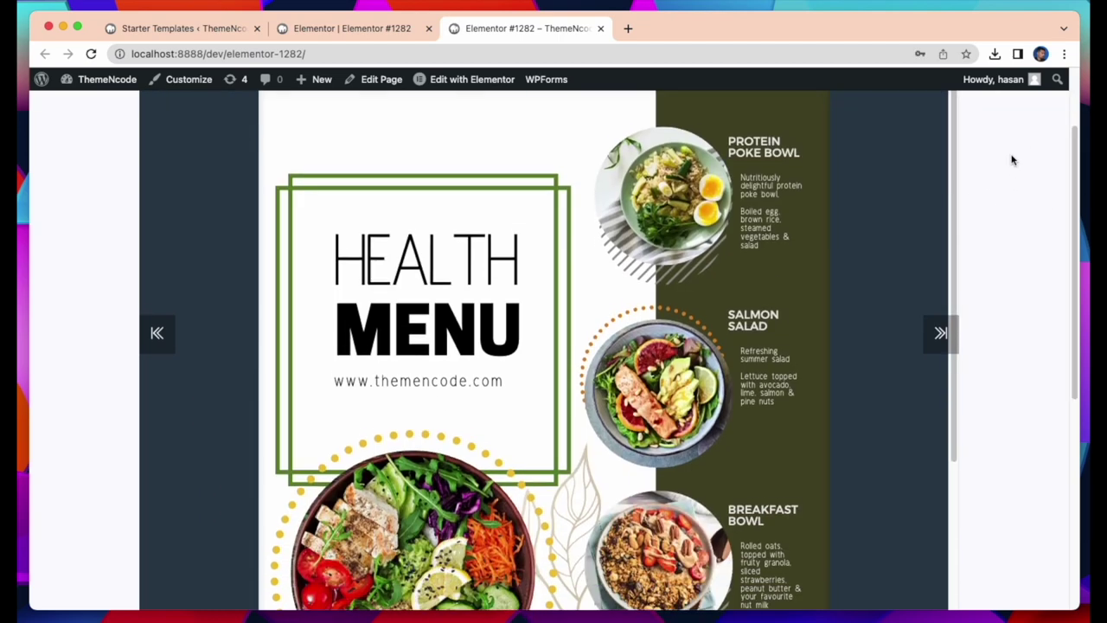
drag(1075, 196, 1072, 159)
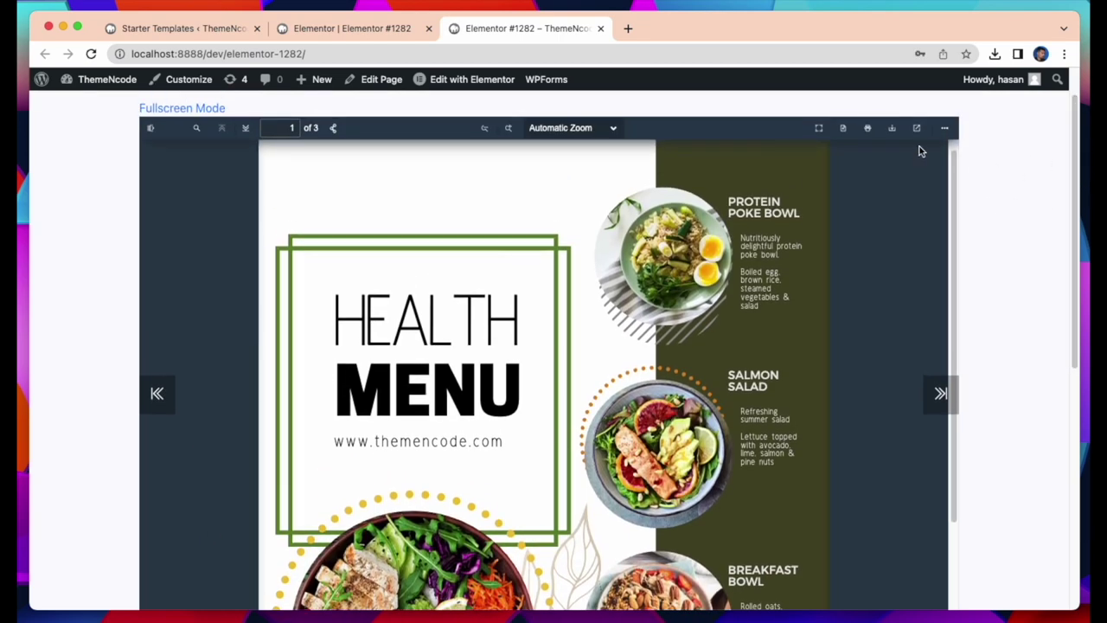
click(821, 149)
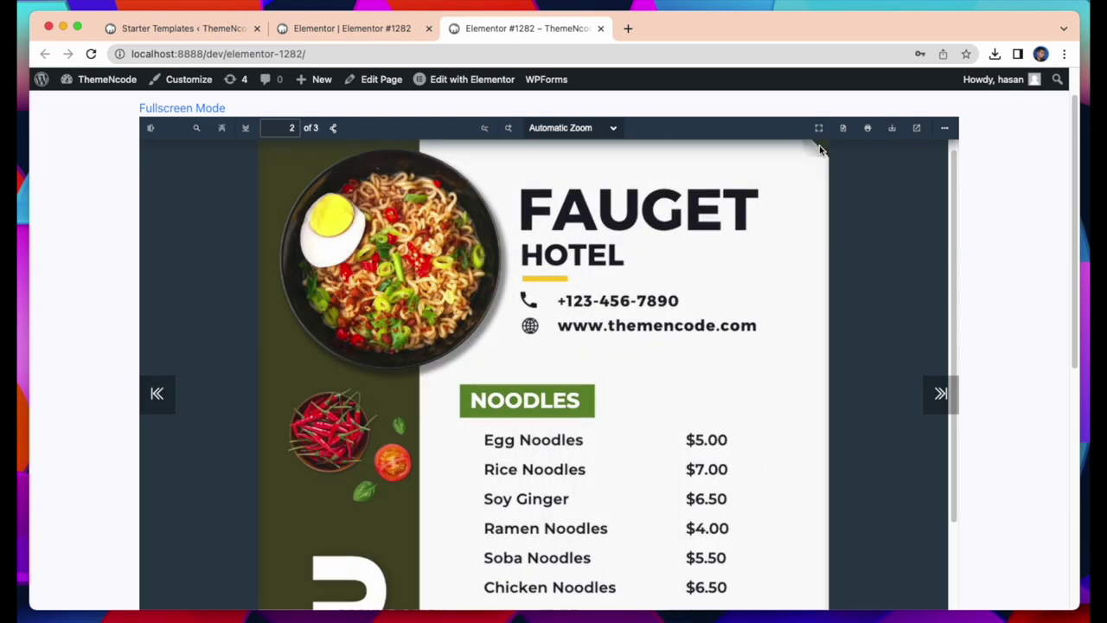
click(818, 143)
- Set the flipbook to Page Fit zoom in two-page spreads, then return to the cover
click(602, 127)
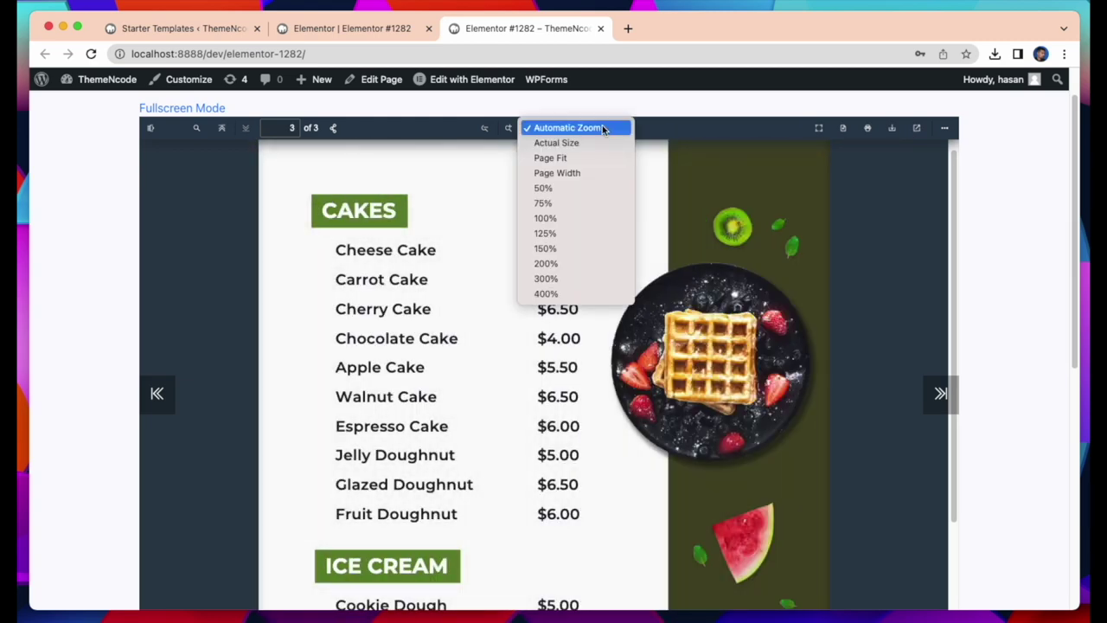
click(572, 162)
click(944, 127)
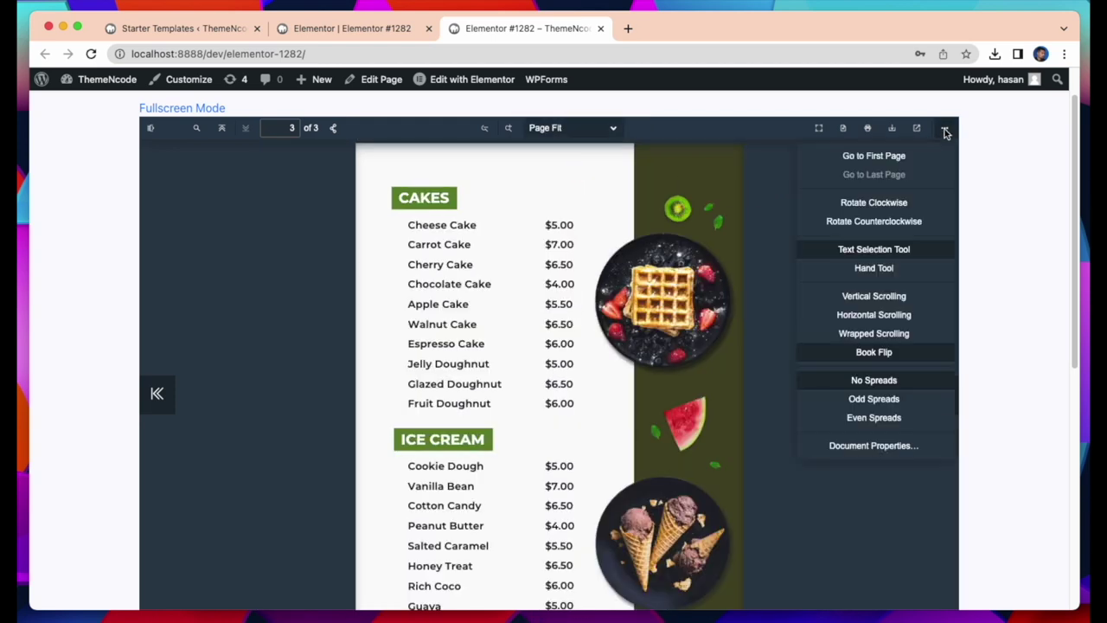
click(874, 398)
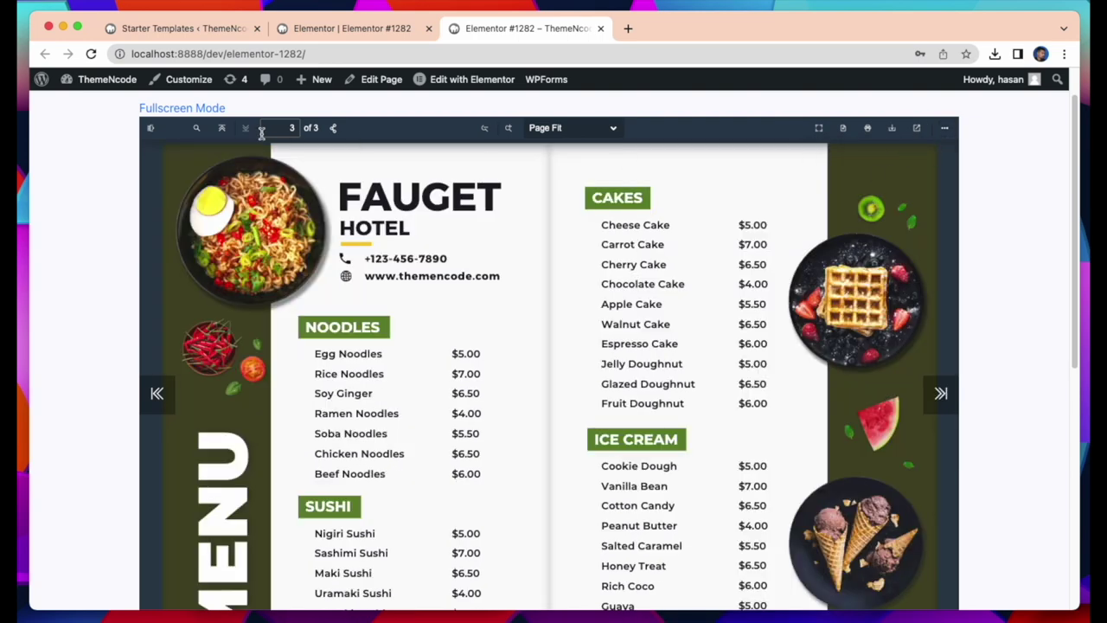
click(167, 152)
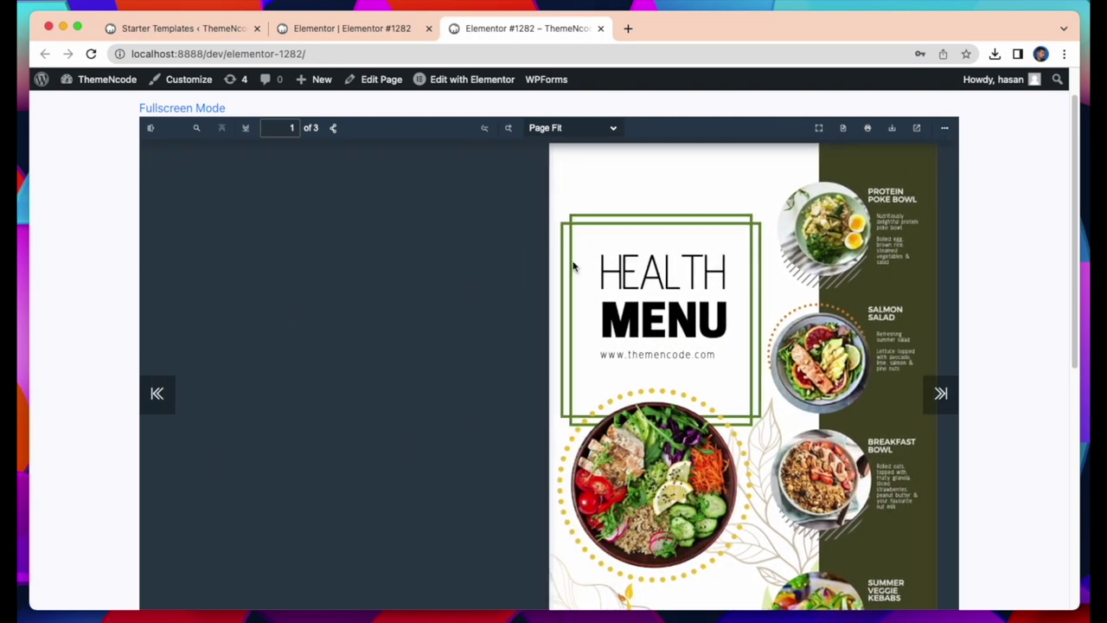
click(896, 163)
- In a new tab, search Canva templates for 'restaurant menu pdf' and open Black Modern Restaurant Menu Portrait
key(super+t)
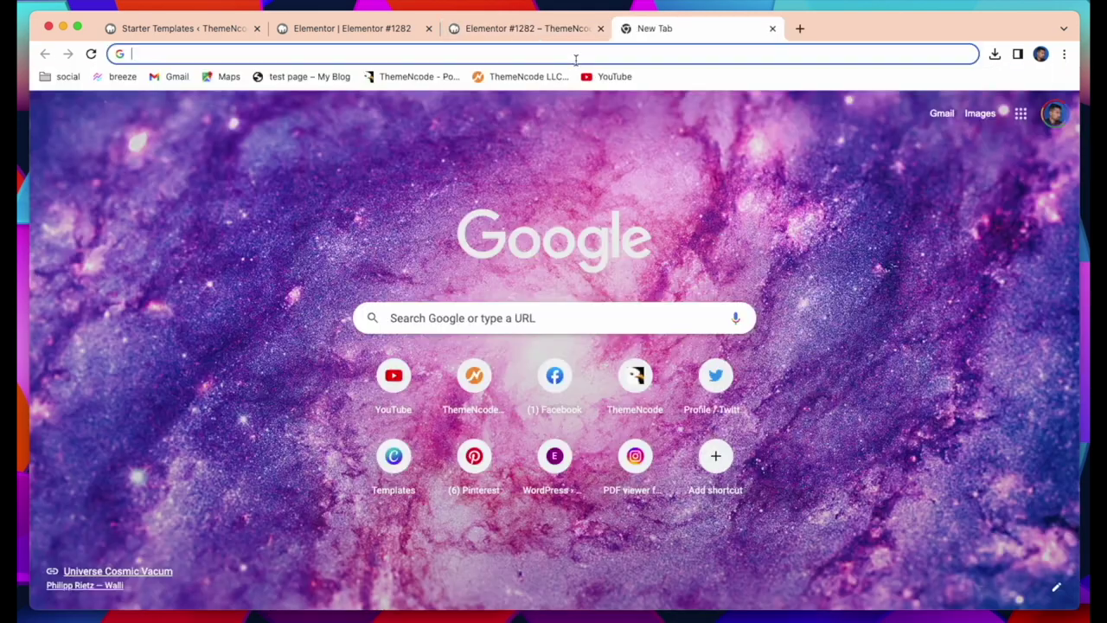
text(ca)
key(Return)
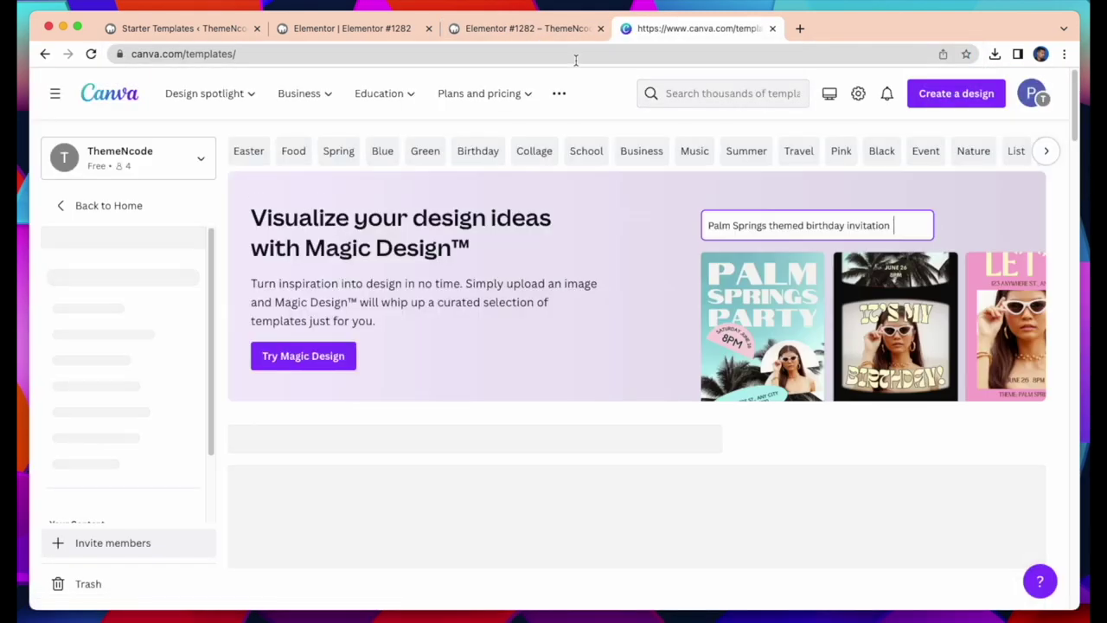
text(restaurant menu pdf)
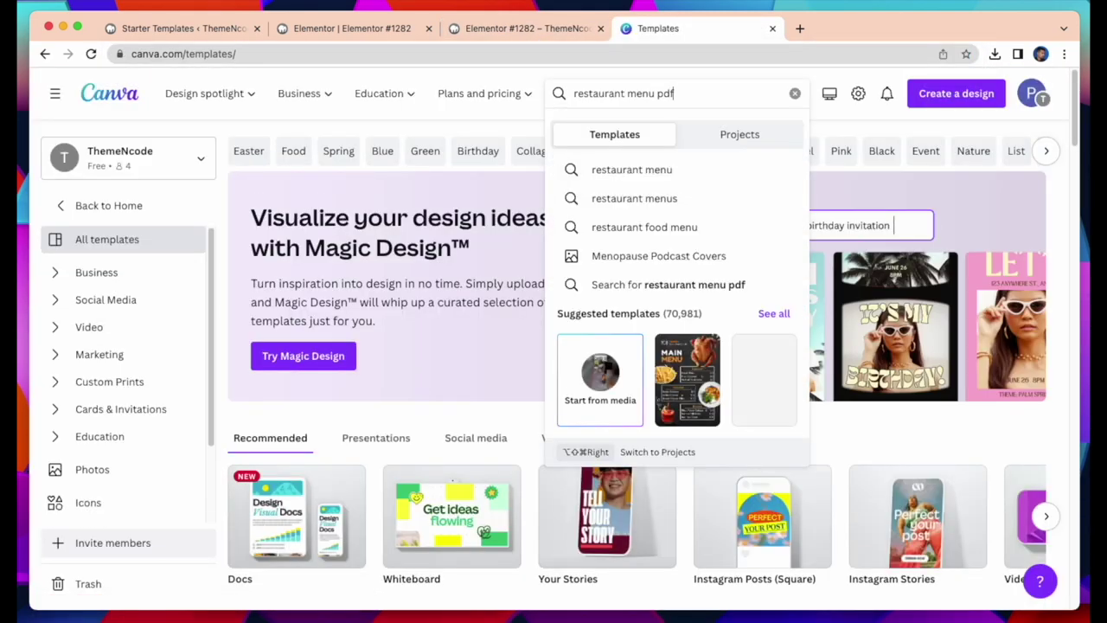
key(Return)
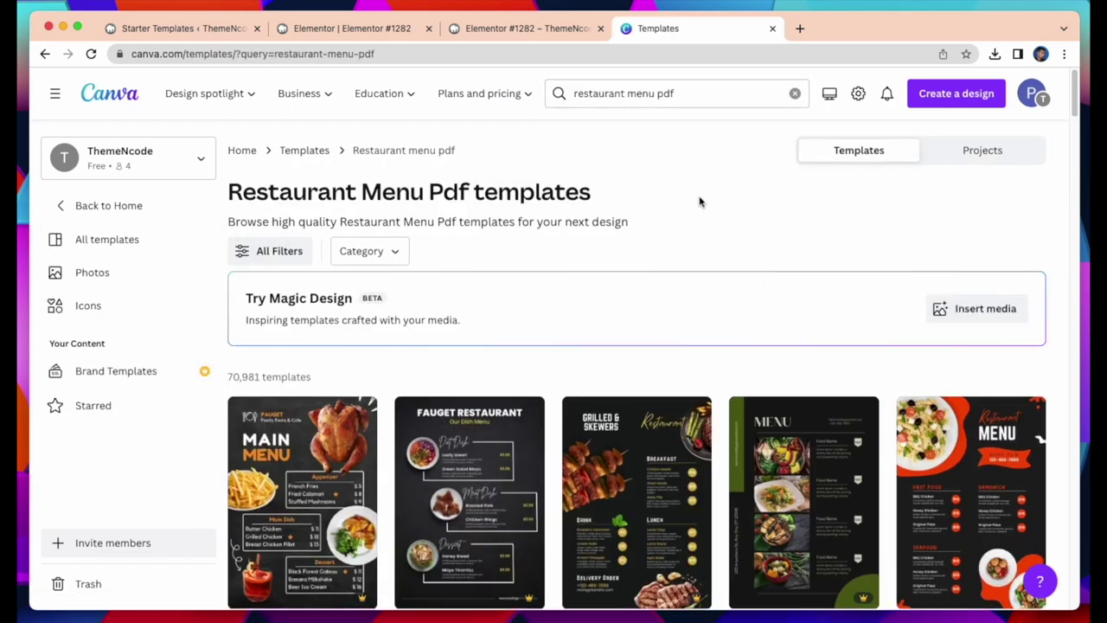
scroll(983, 370, down, 5)
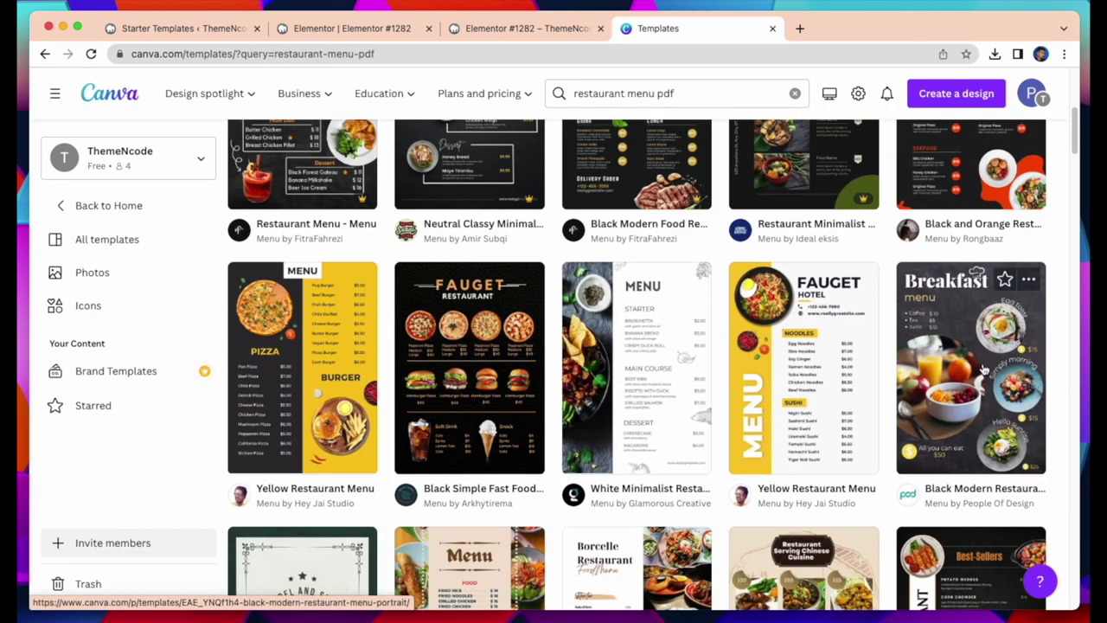
scroll(983, 370, down, 3)
click(962, 275)
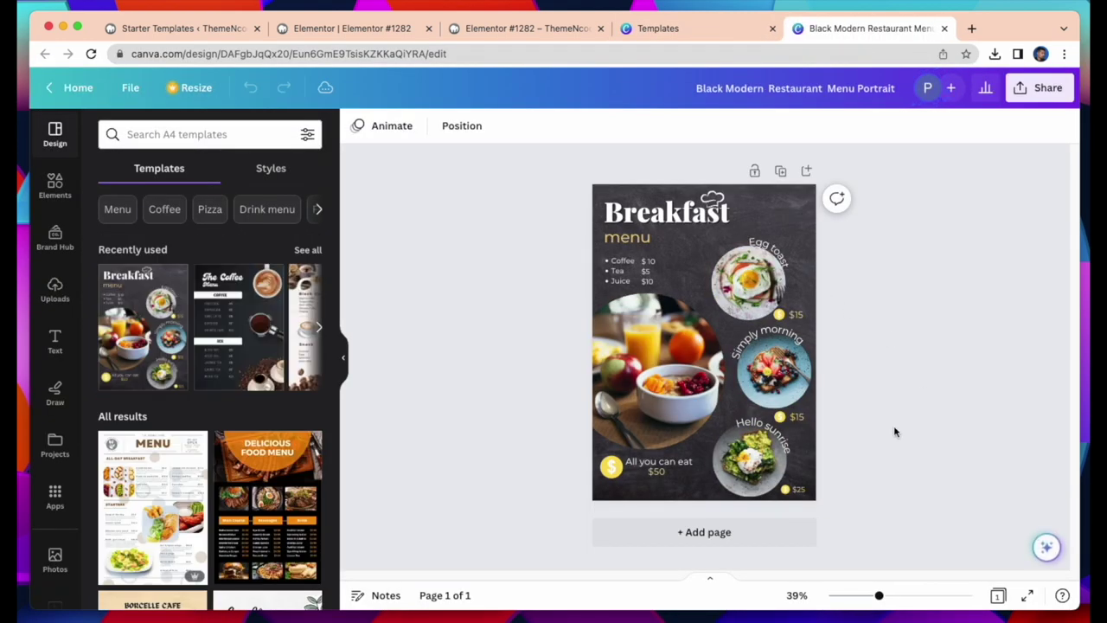
- Add three more pages to the design, filling page 2 with the coffee menu template
click(744, 532)
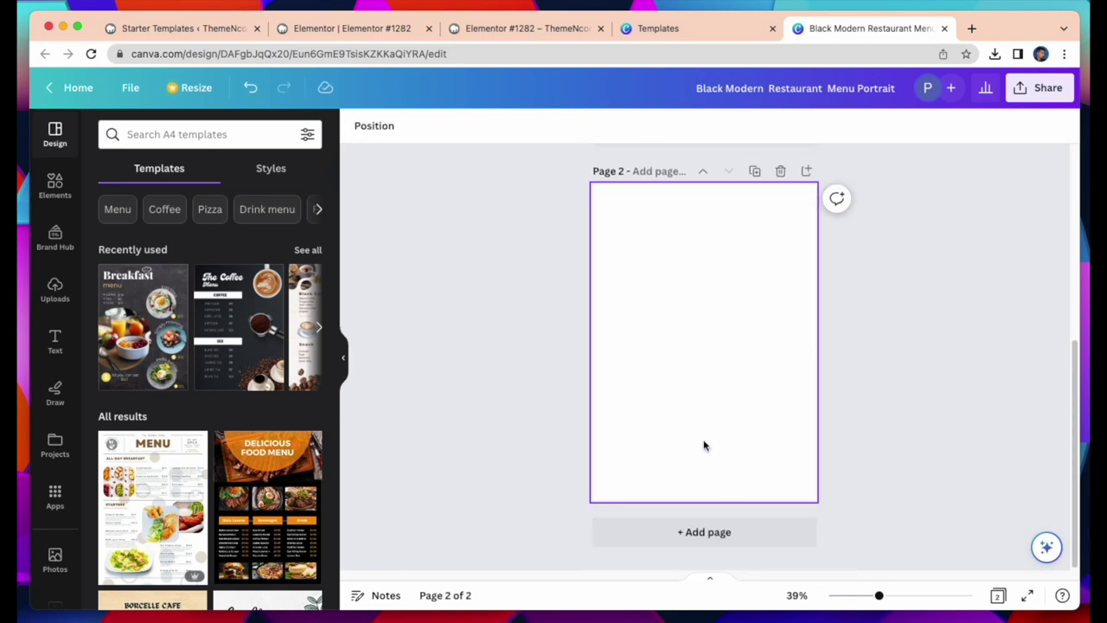
click(217, 346)
click(666, 536)
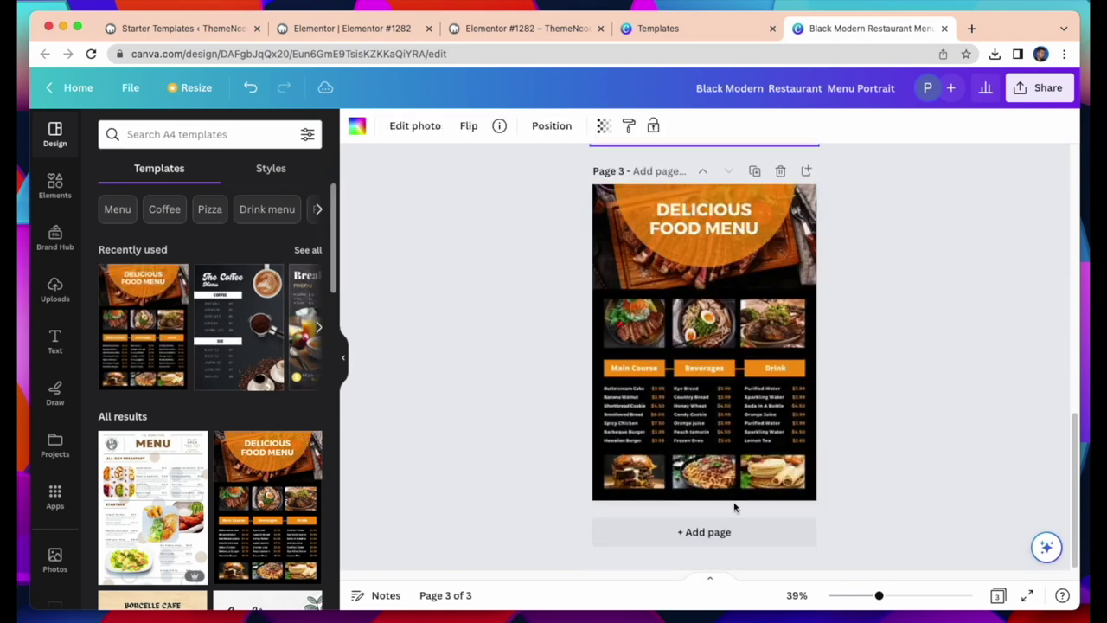
click(723, 531)
scroll(199, 467, down, 3)
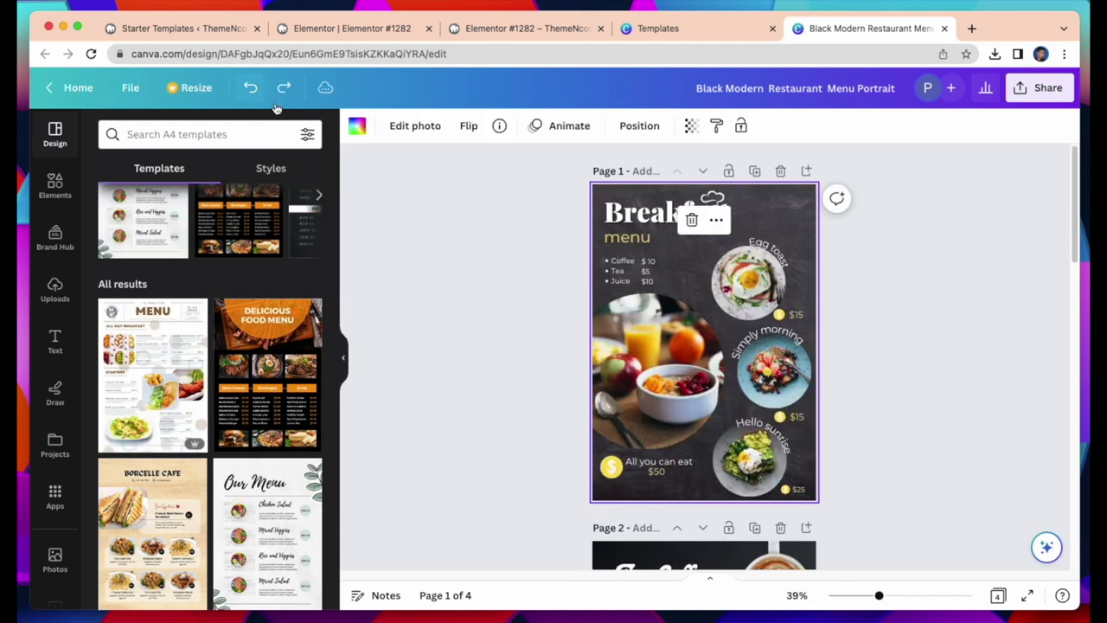
- Change the page 1 'Breakfast' title to 'Casual dining', then bring up the sharing options
click(688, 215)
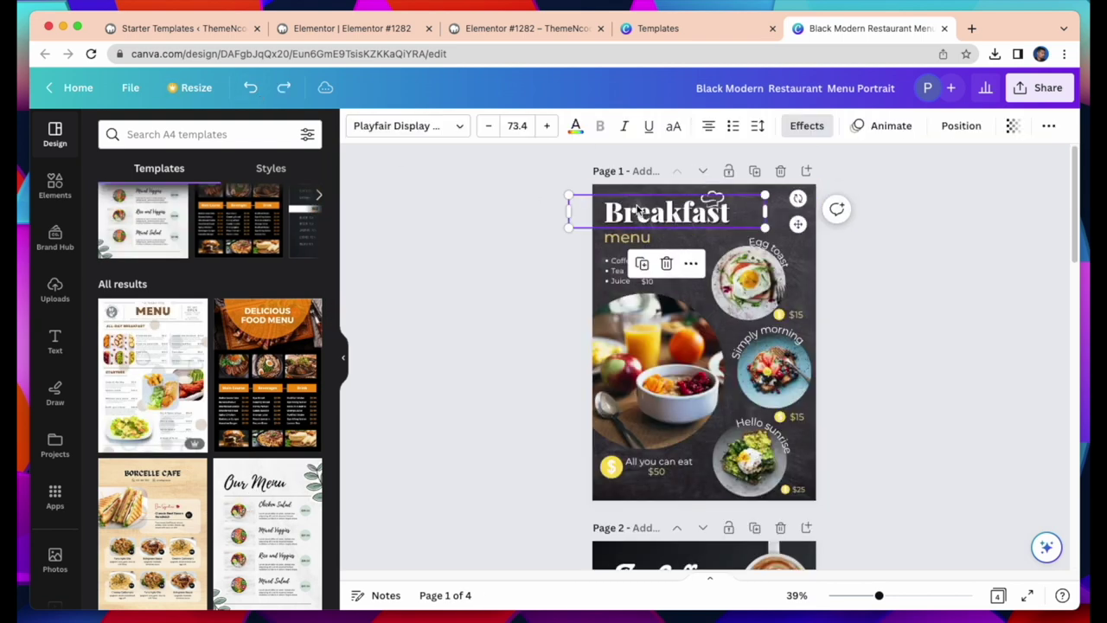
double_click(688, 215)
click(728, 212)
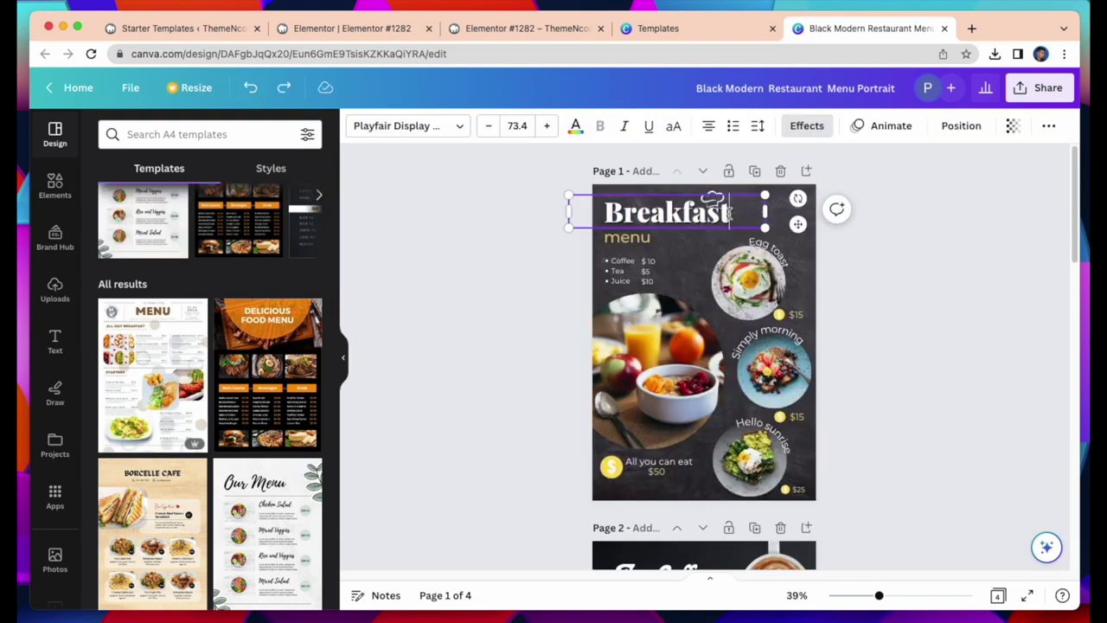
key(BackSpace)
key(BackSpace)
key(BackSpace)
key(BackSpace)
key(BackSpace)
key(BackSpace)
key(BackSpace)
key(BackSpace)
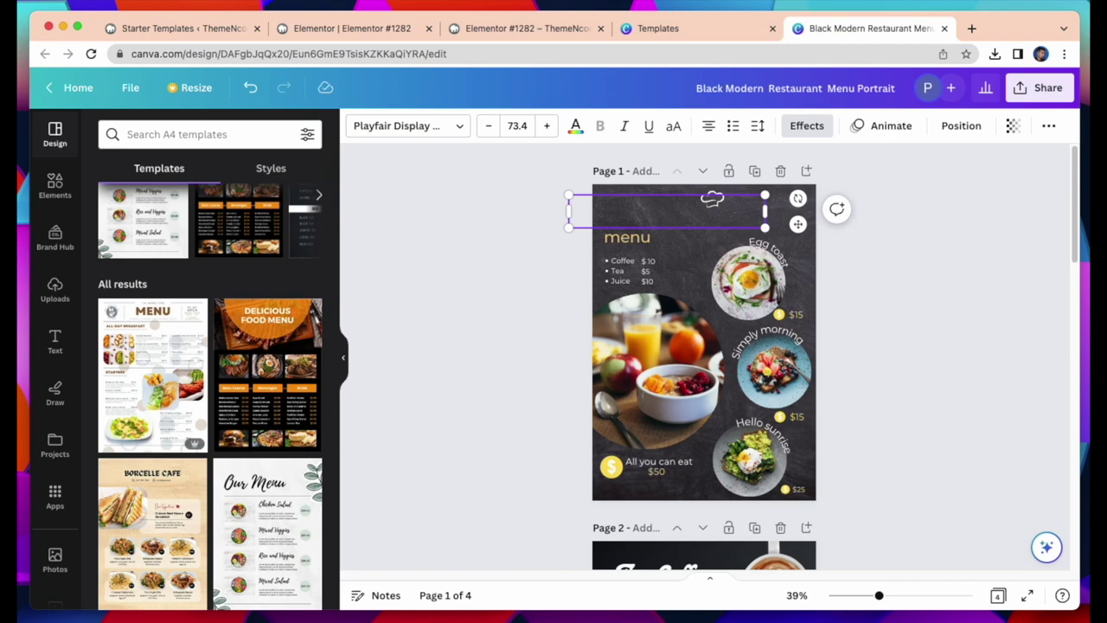
text(Casual)
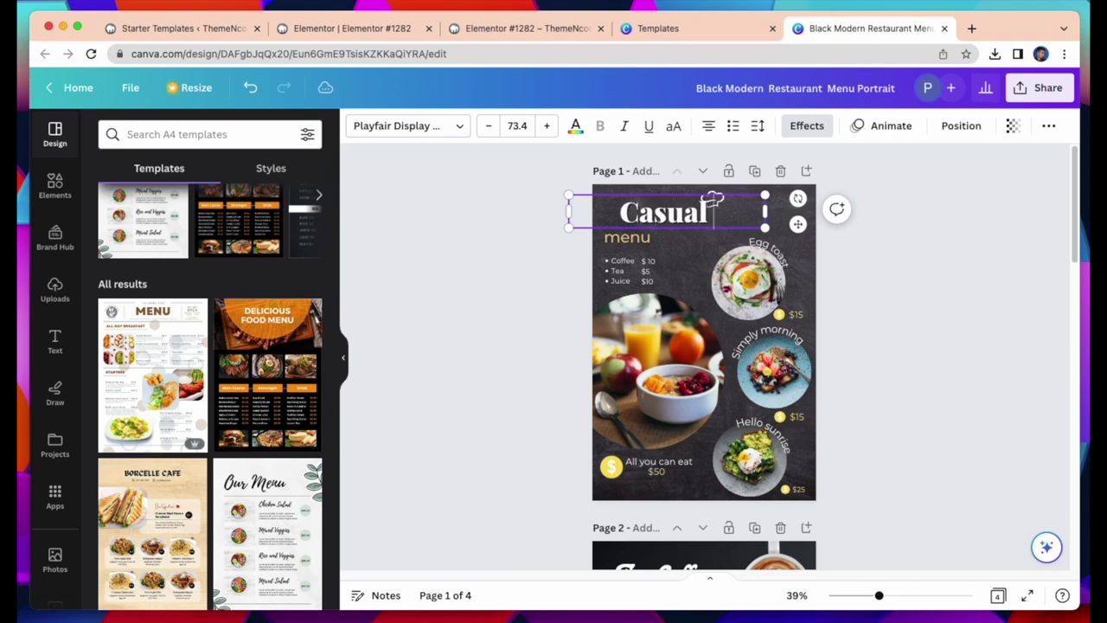
text( dining)
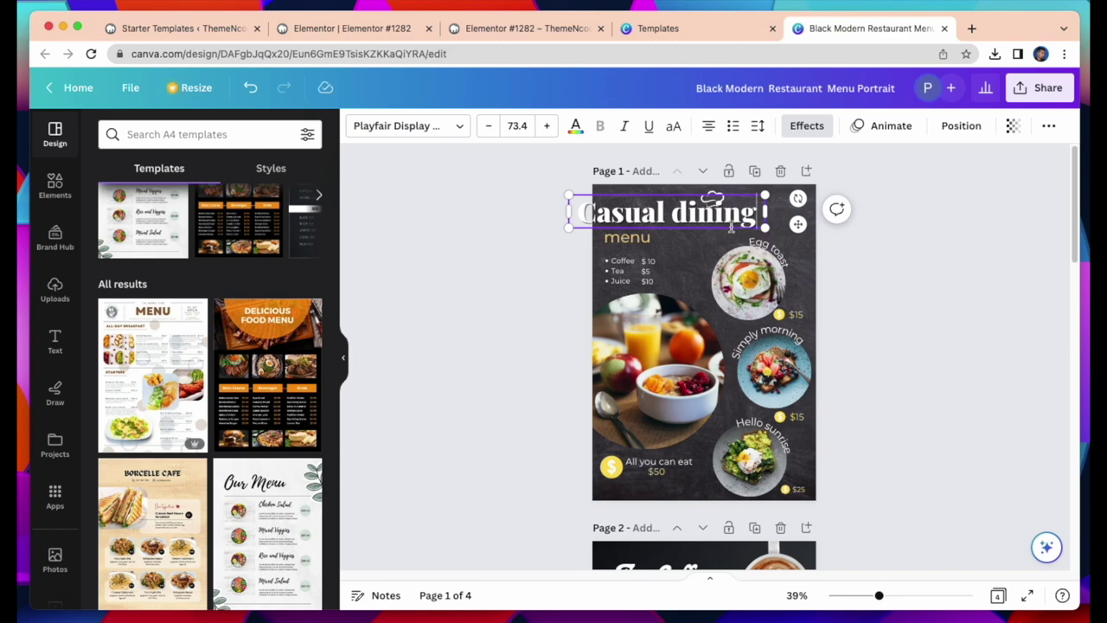
double_click(677, 216)
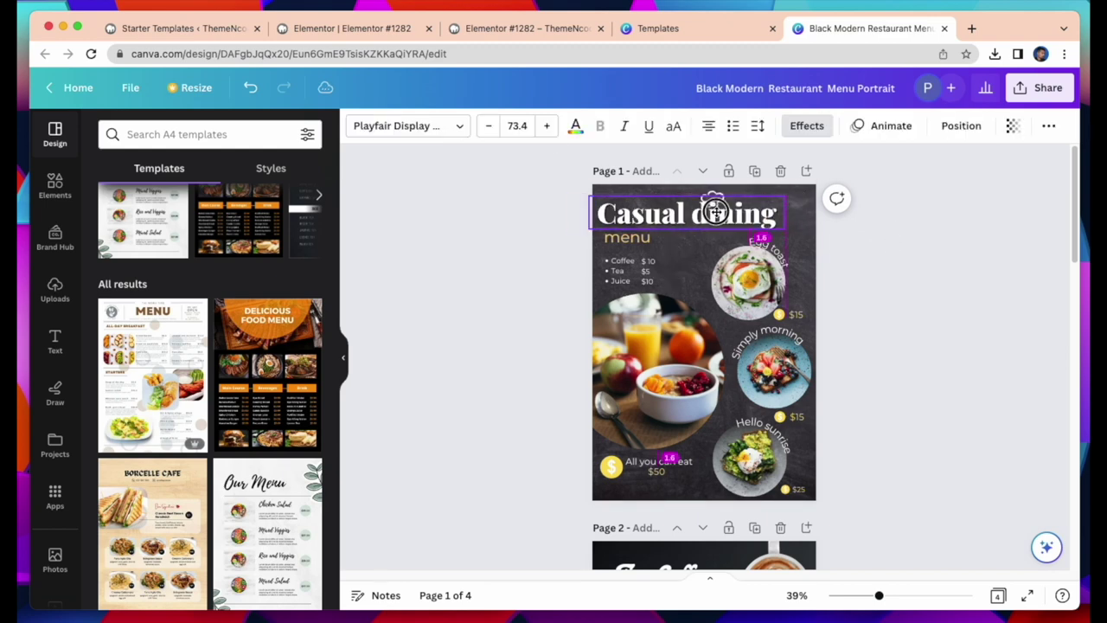
click(855, 253)
scroll(715, 272, down, 5)
scroll(715, 272, down, 10)
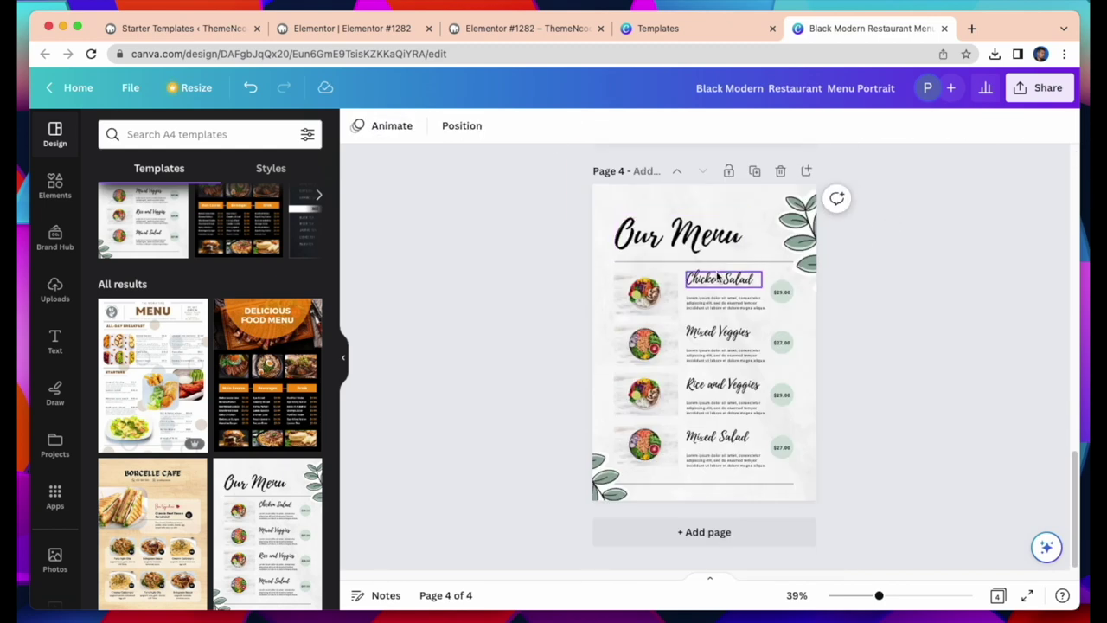
scroll(715, 273, up, 5)
click(1026, 90)
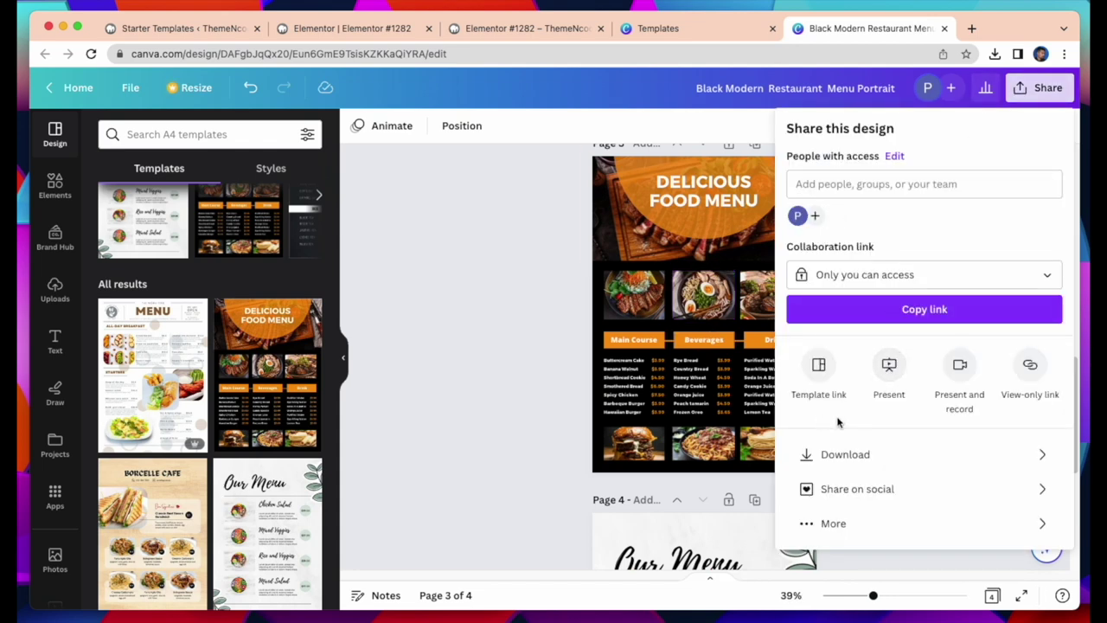
- Download all four Canva menu pages as a PDF Standard file
click(822, 455)
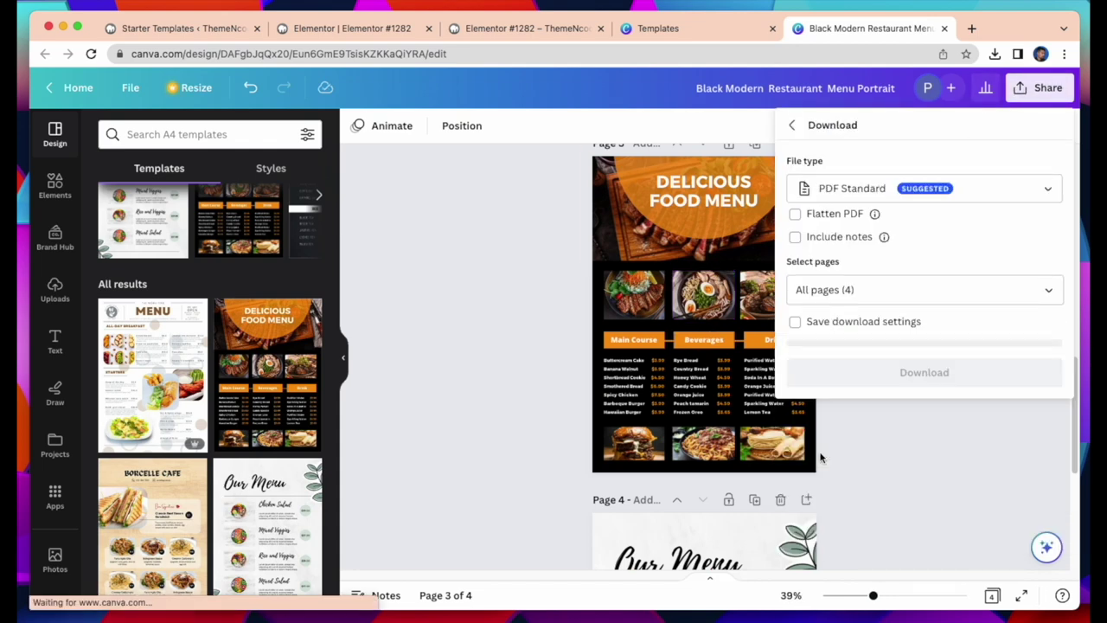
click(906, 368)
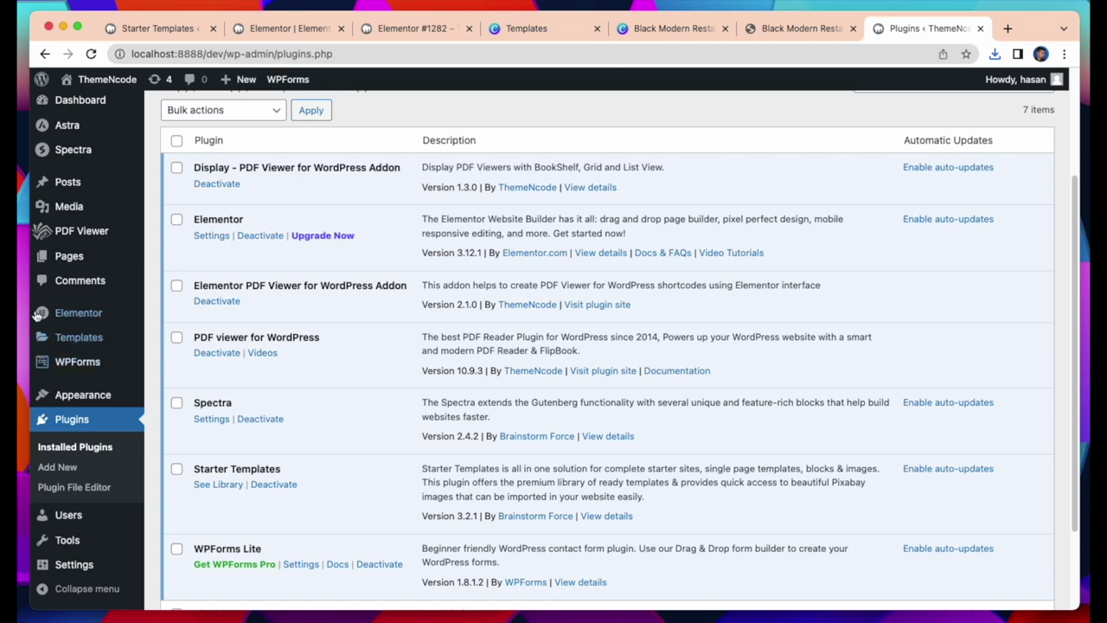
mouse_move(53, 234)
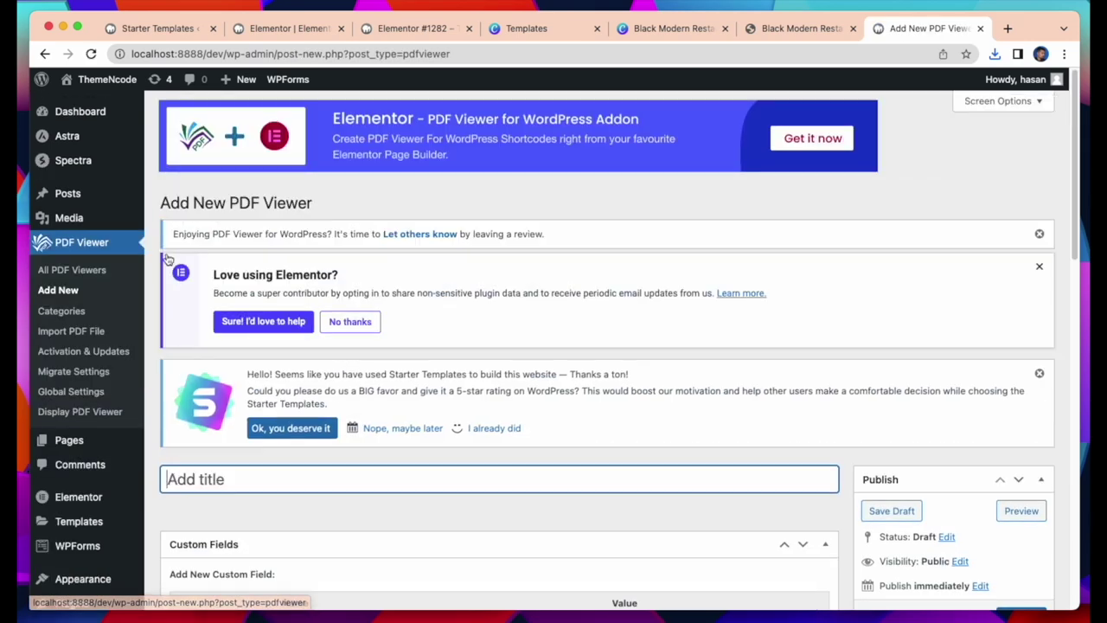
- Upload Restaurant-Menu.pdf from the computer and set it as the viewer's PDF File
scroll(411, 387, down, 3)
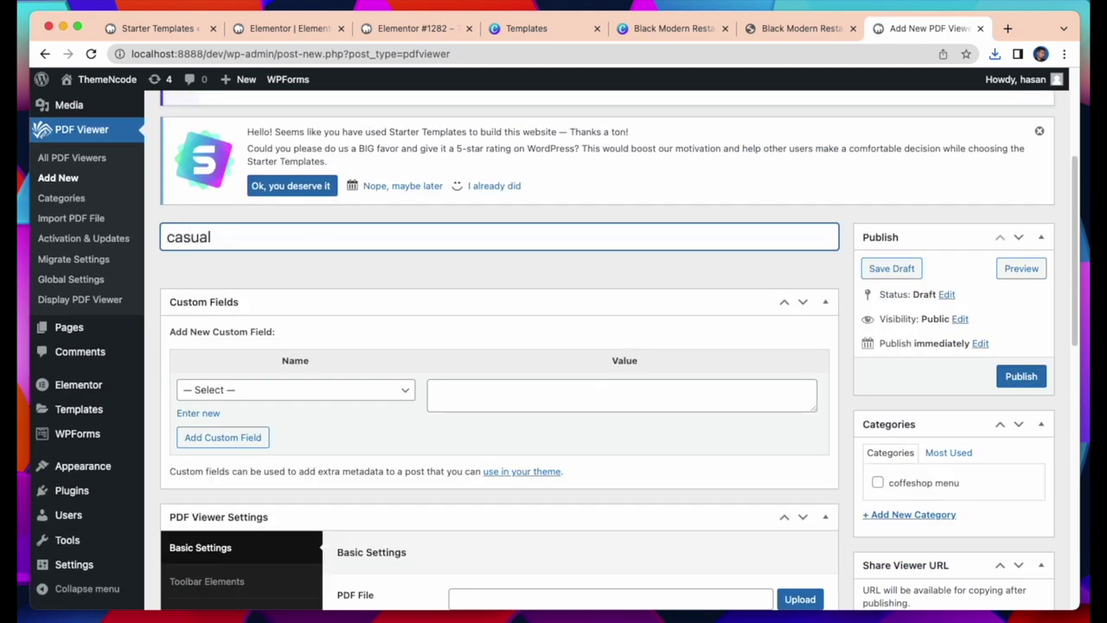
scroll(391, 295, down, 3)
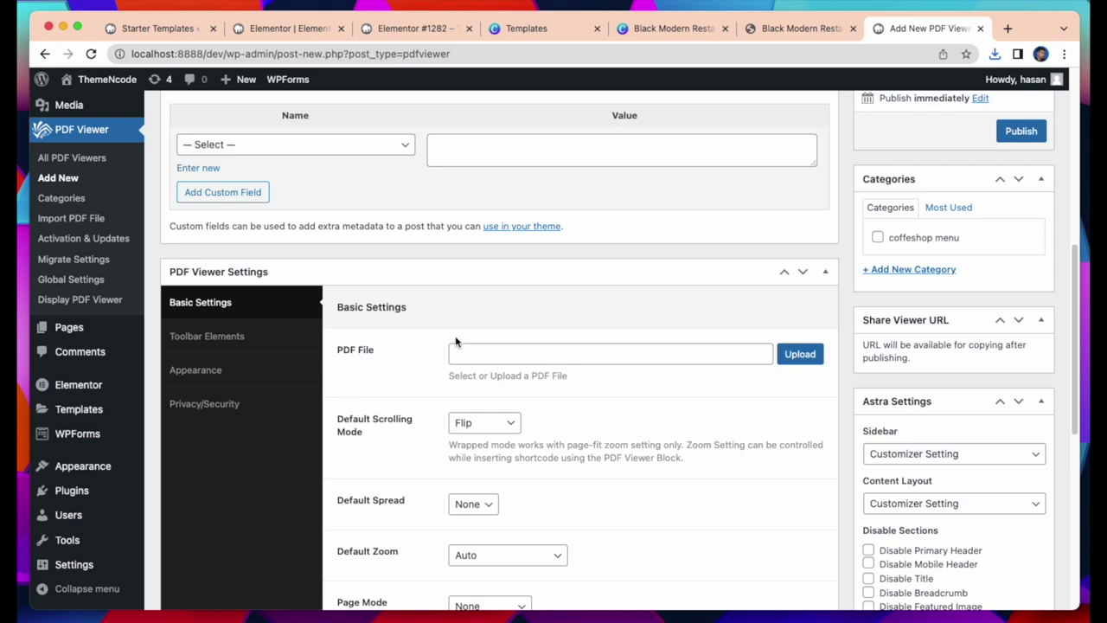
click(539, 356)
click(796, 354)
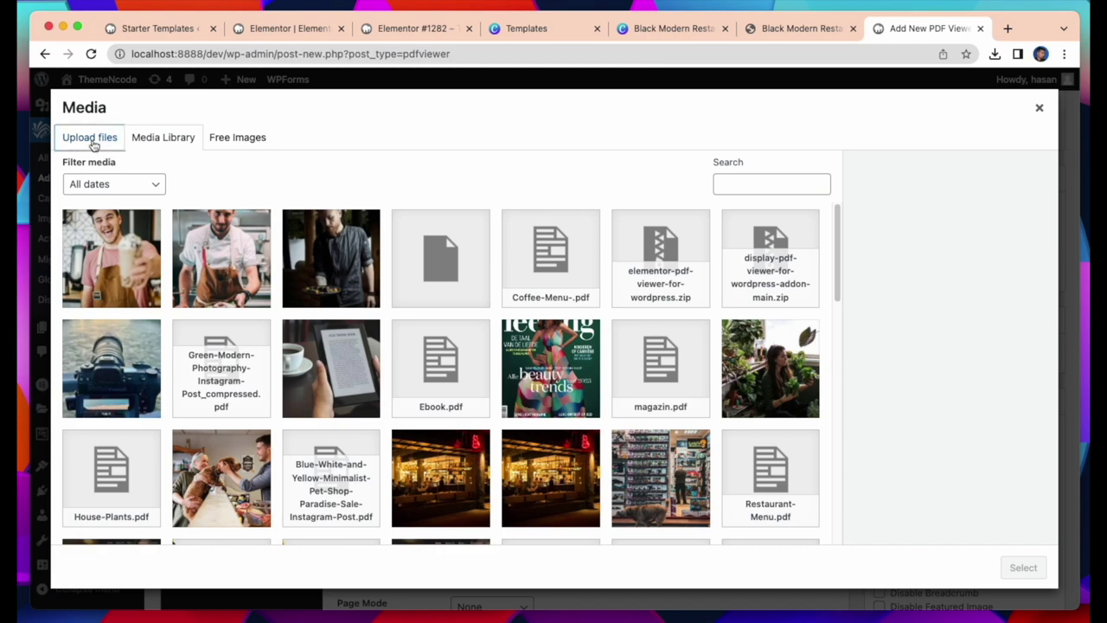
click(89, 137)
click(360, 370)
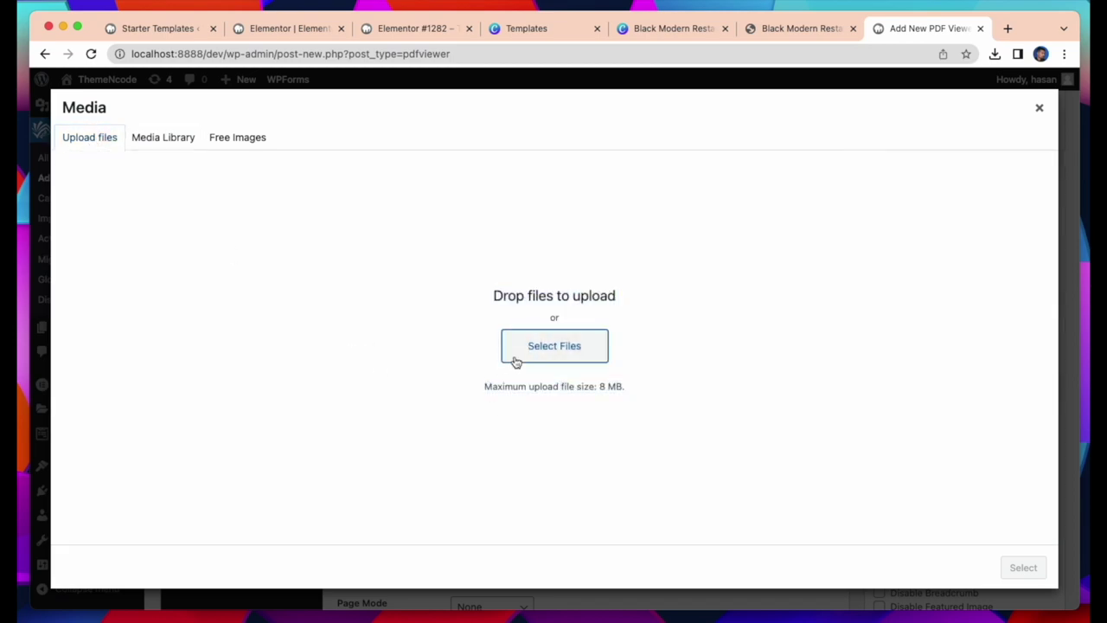
click(514, 361)
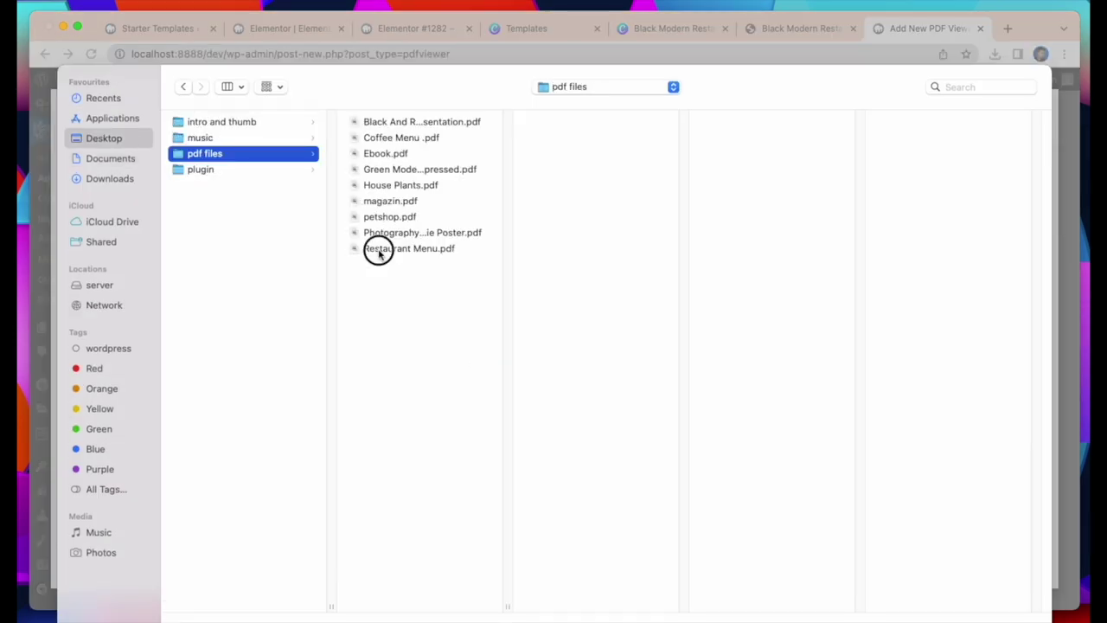
double_click(378, 250)
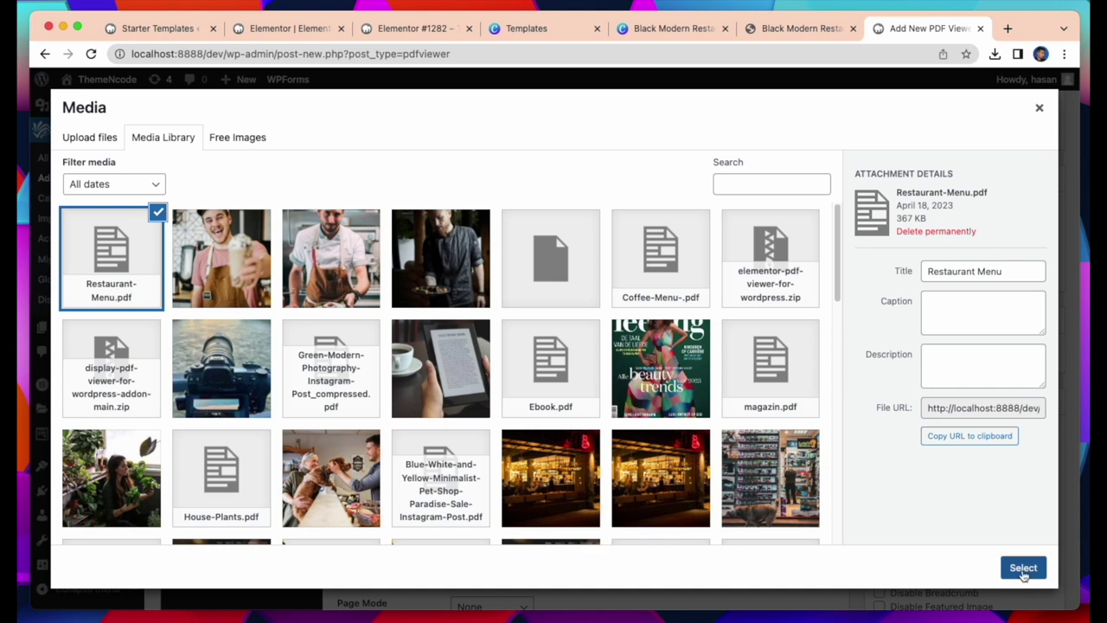
click(1021, 567)
scroll(700, 512, down, 8)
- Set the photo of a table of food as the viewer's featured image
scroll(698, 509, up, 2)
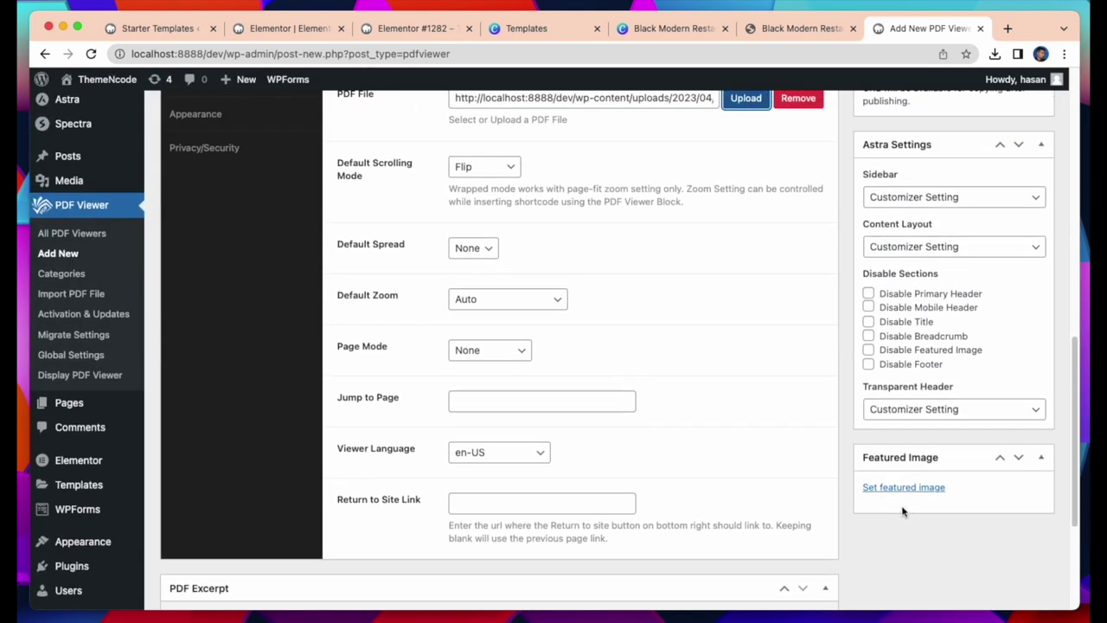
click(904, 488)
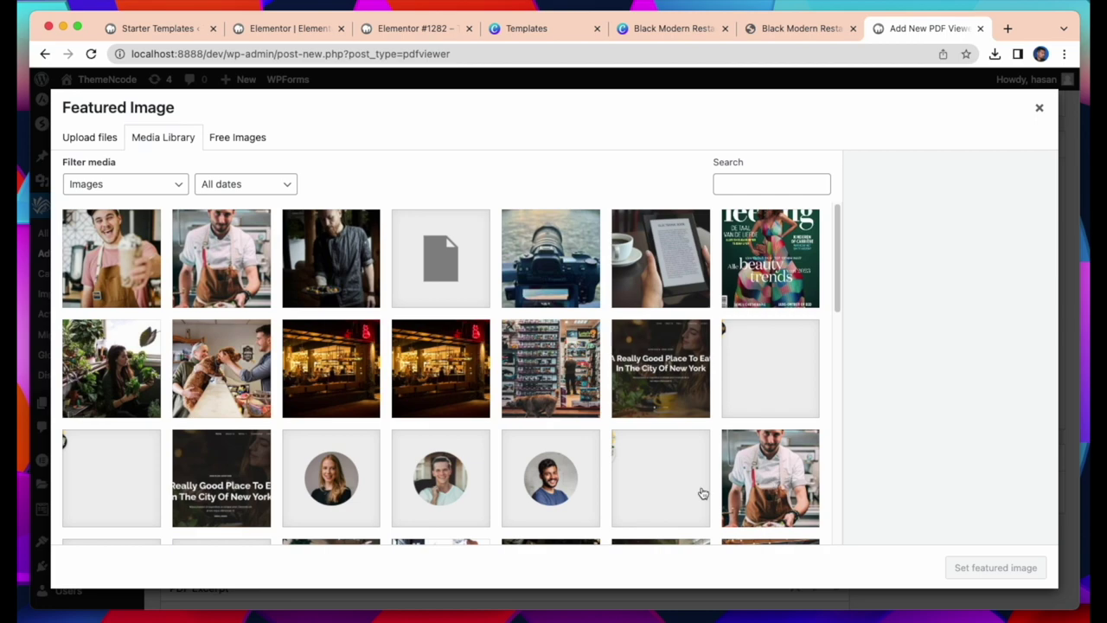
scroll(701, 492, down, 5)
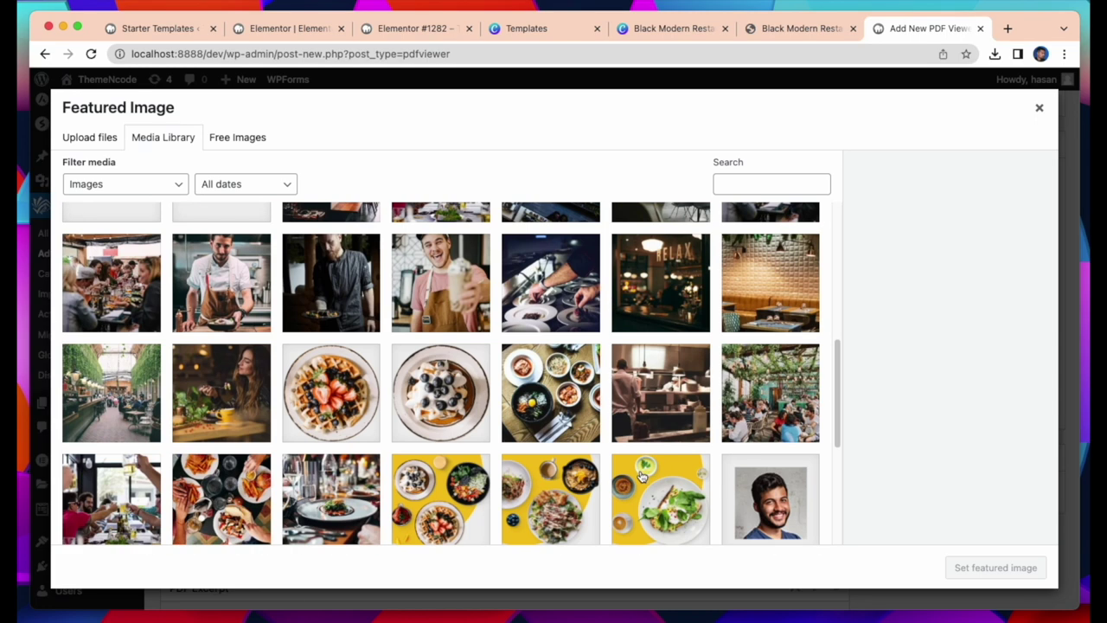
scroll(521, 458, down, 1)
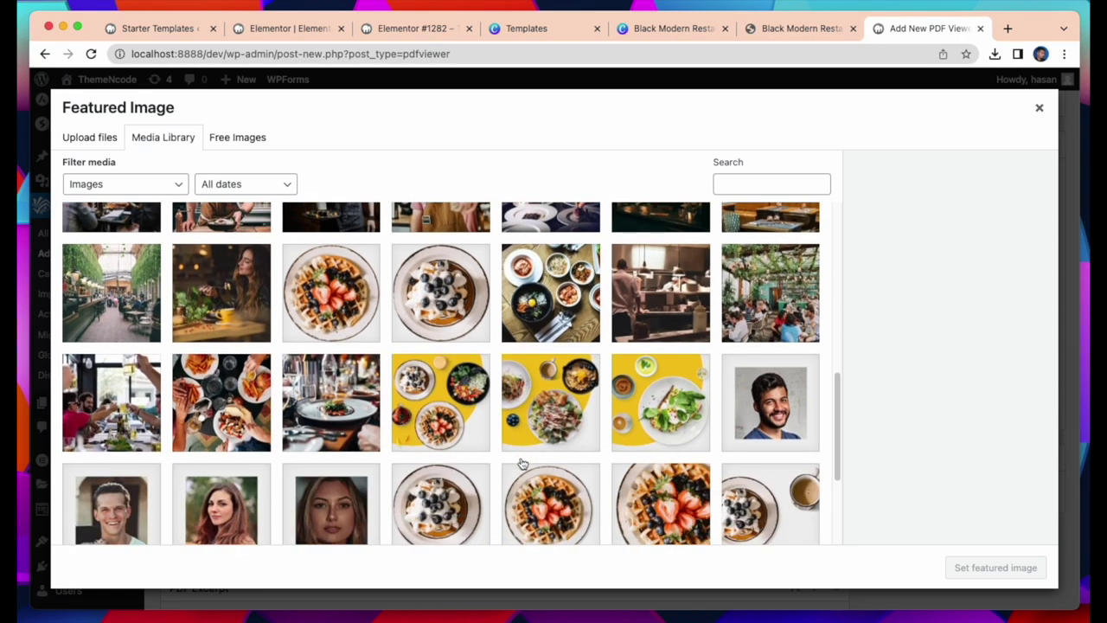
click(220, 417)
click(975, 567)
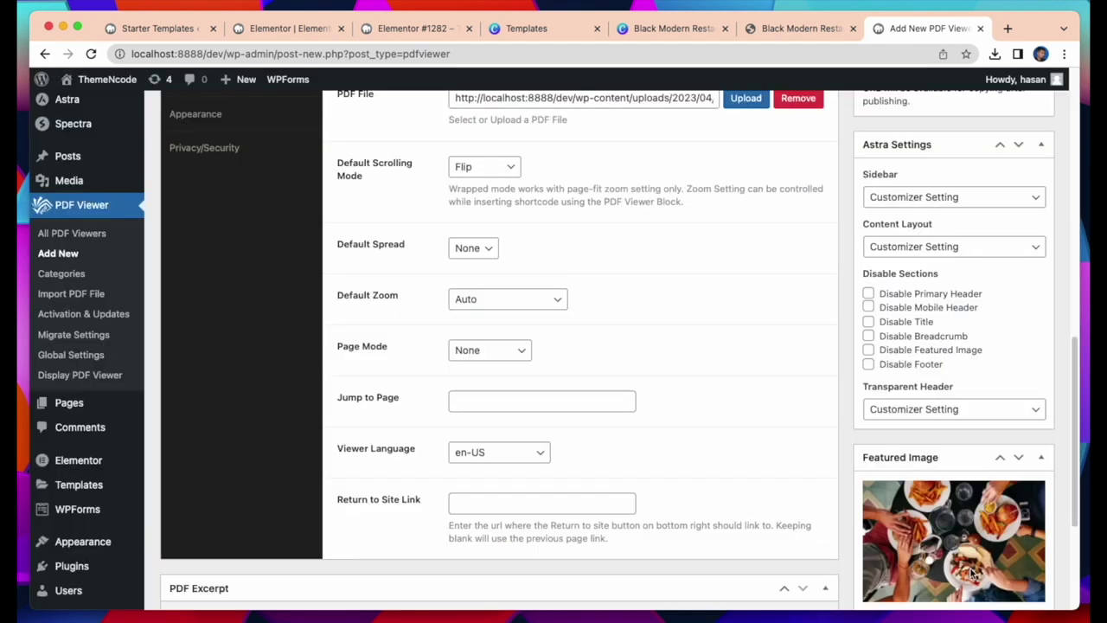
- Title the PDF viewer 'casual dining' and publish it
scroll(971, 572, up, 2)
text(casual dining)
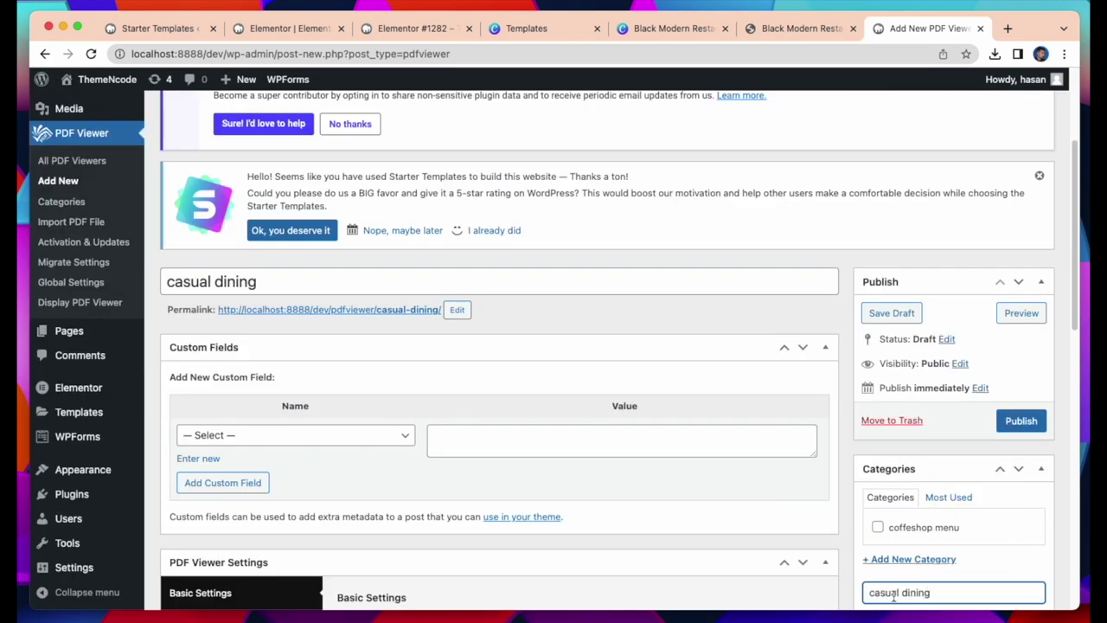
click(1020, 420)
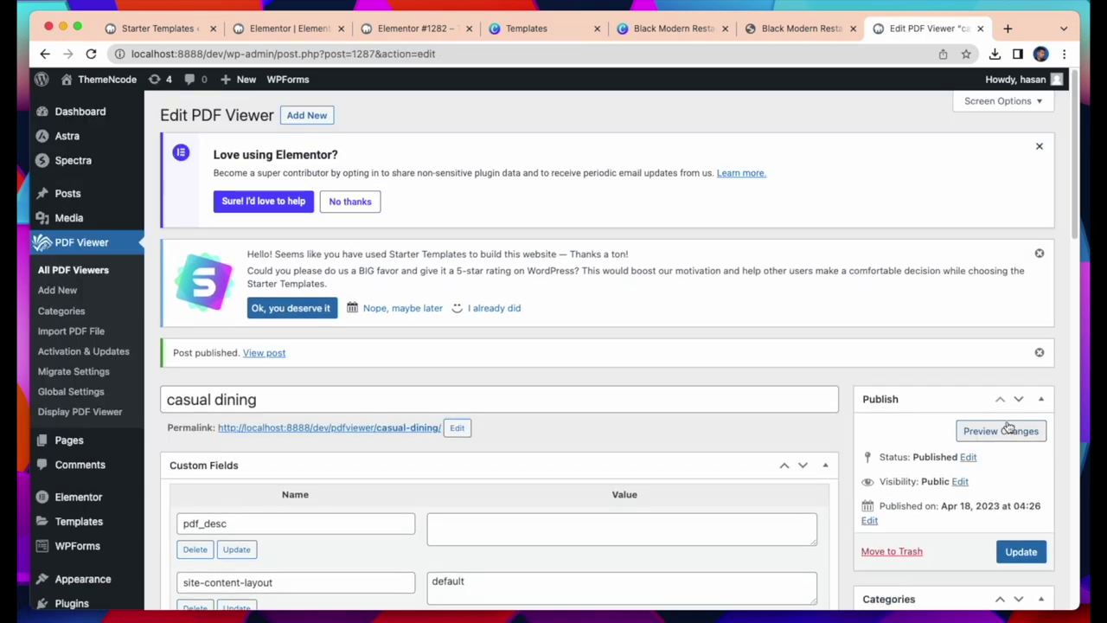
- Show All PDF Viewers and confirm 'casual dining' is listed as published
scroll(359, 363, down, 1)
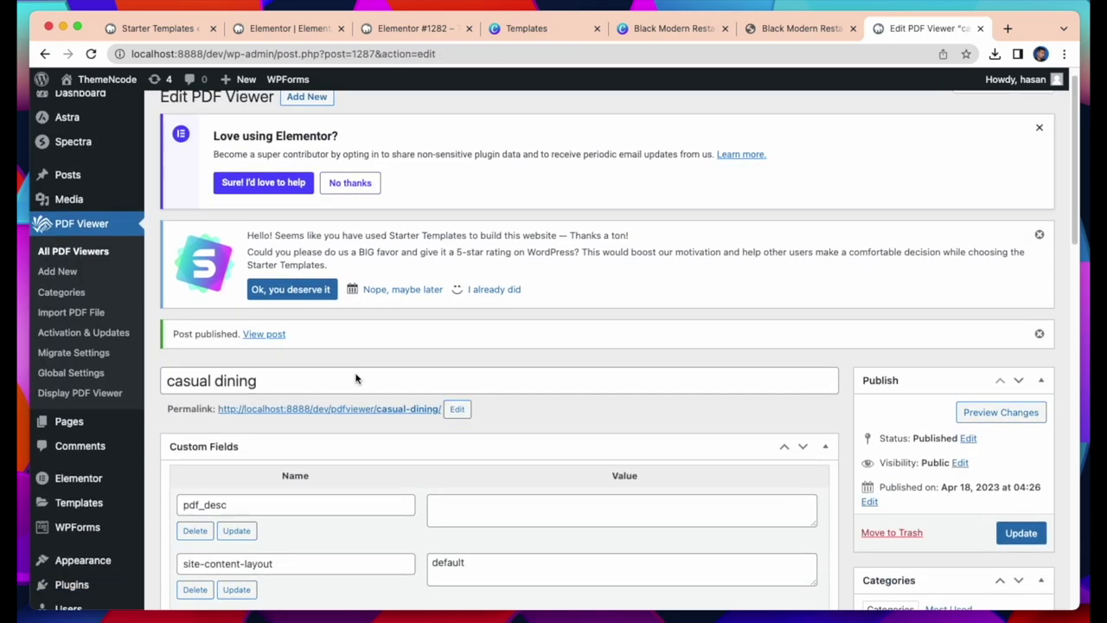
click(93, 249)
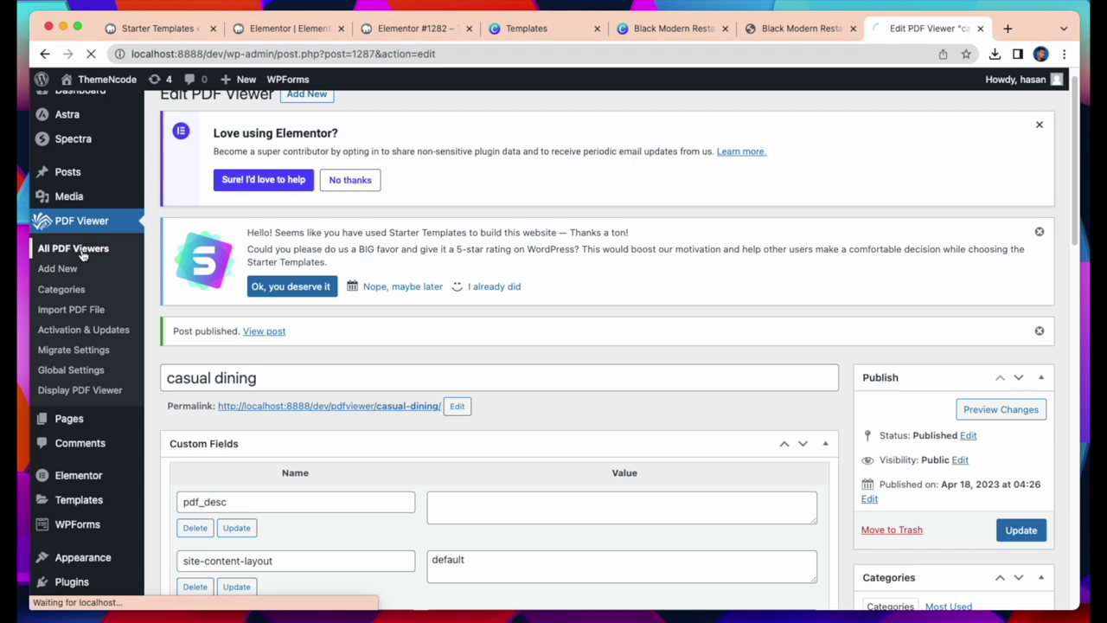
scroll(467, 410, down, 5)
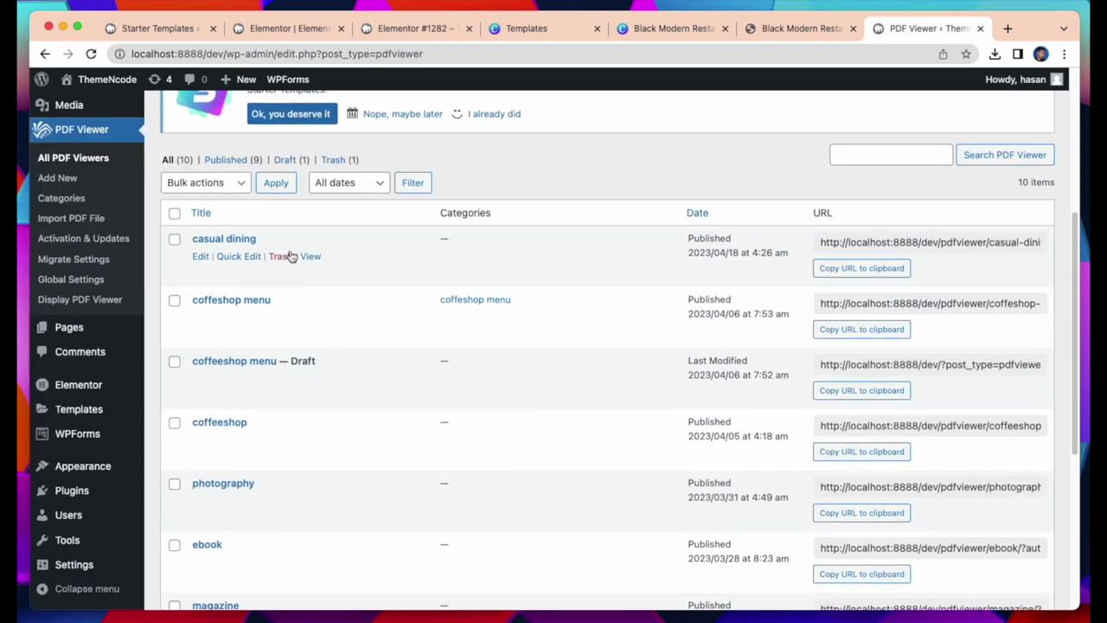
scroll(294, 562, down, 1)
scroll(375, 582, down, 1)
scroll(375, 583, up, 10)
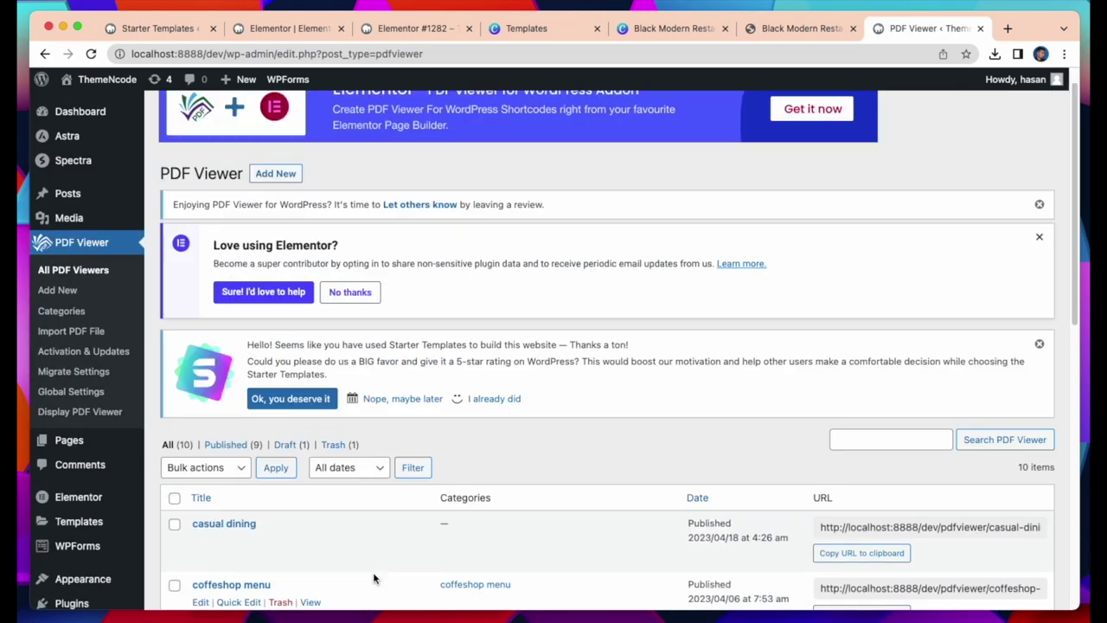